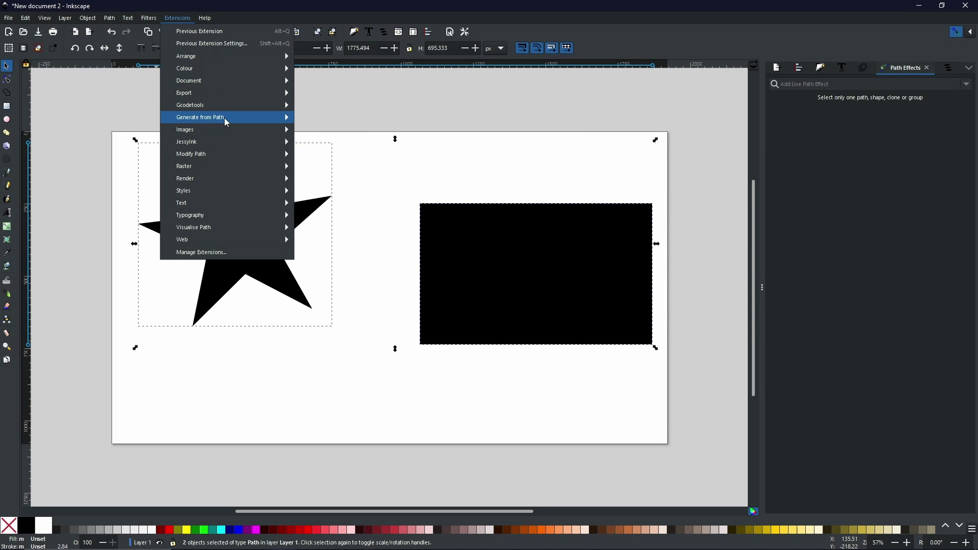
- Live-preview Long Shadow (length 100, angle 45) behind the black star and rectangle
mouse_move(227, 123)
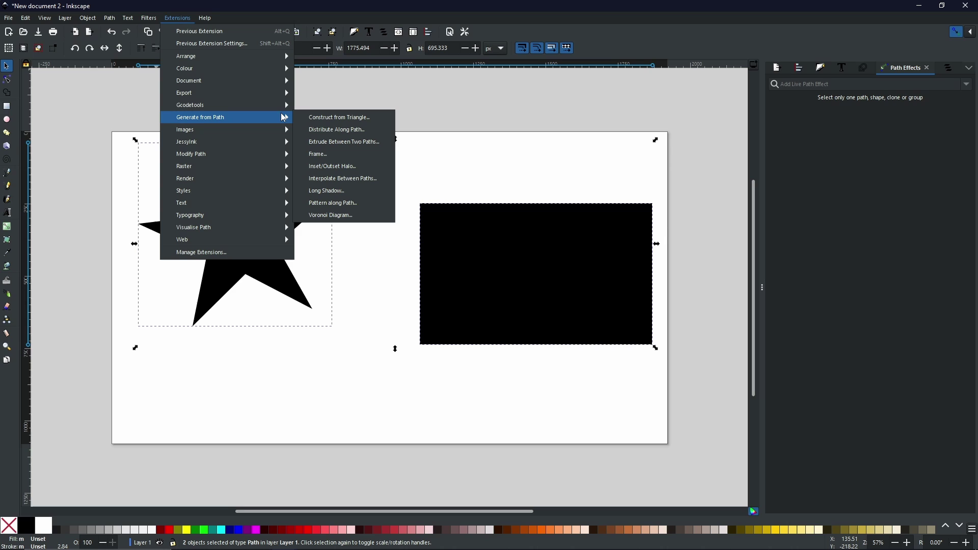
left_click(340, 191)
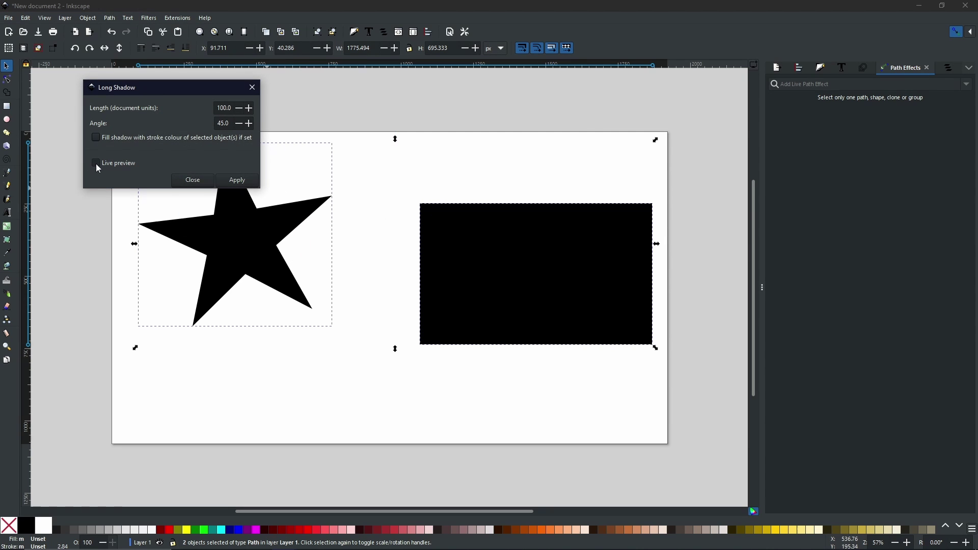
left_click(97, 166)
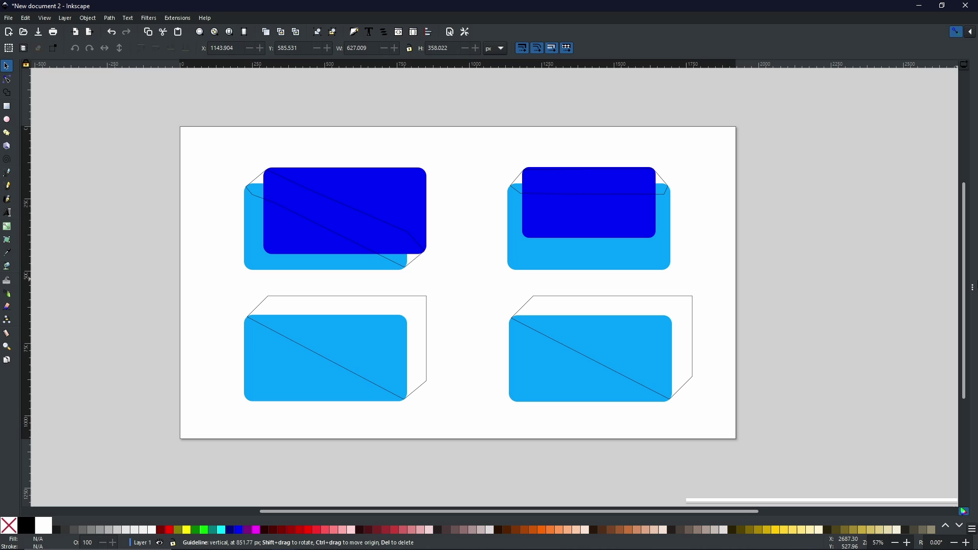
scroll(428, 238, "up", 3)
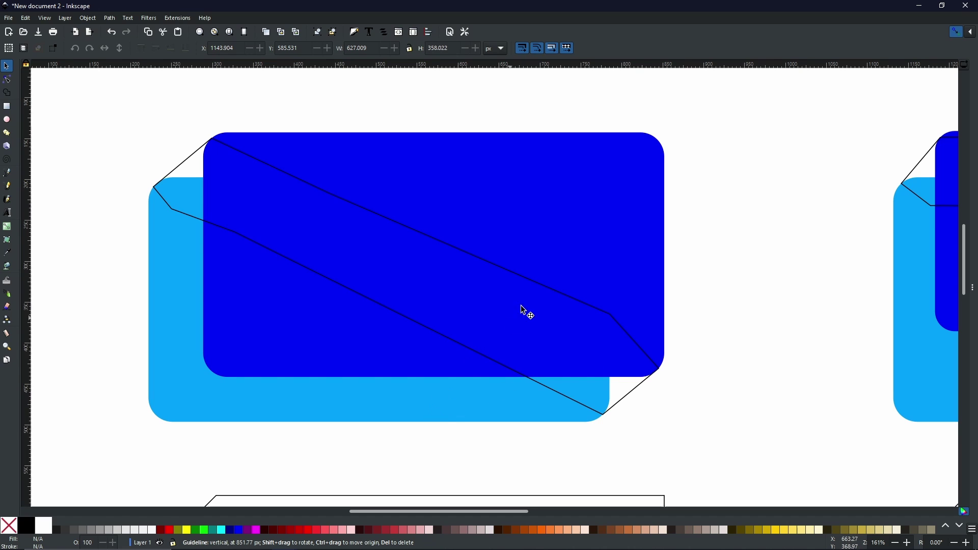
left_click(166, 318)
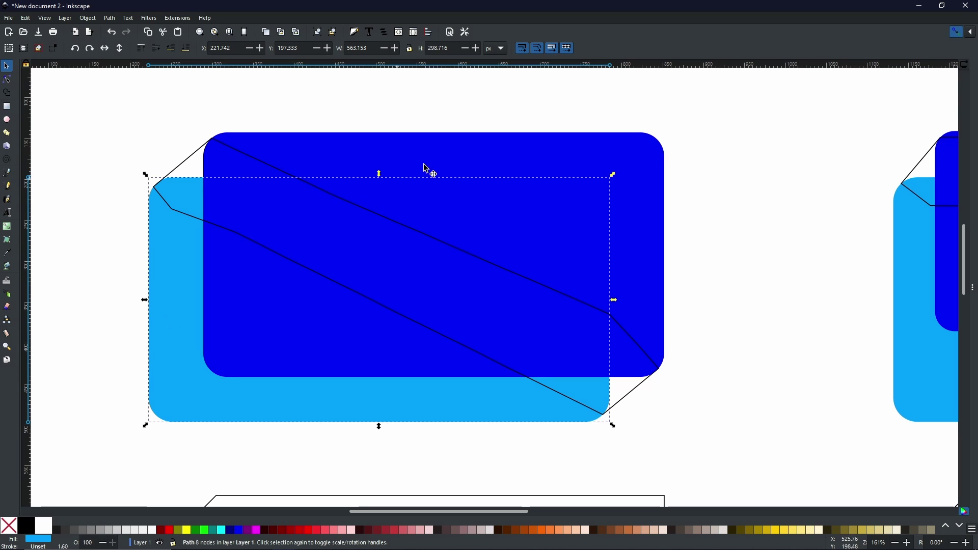
left_click(465, 148)
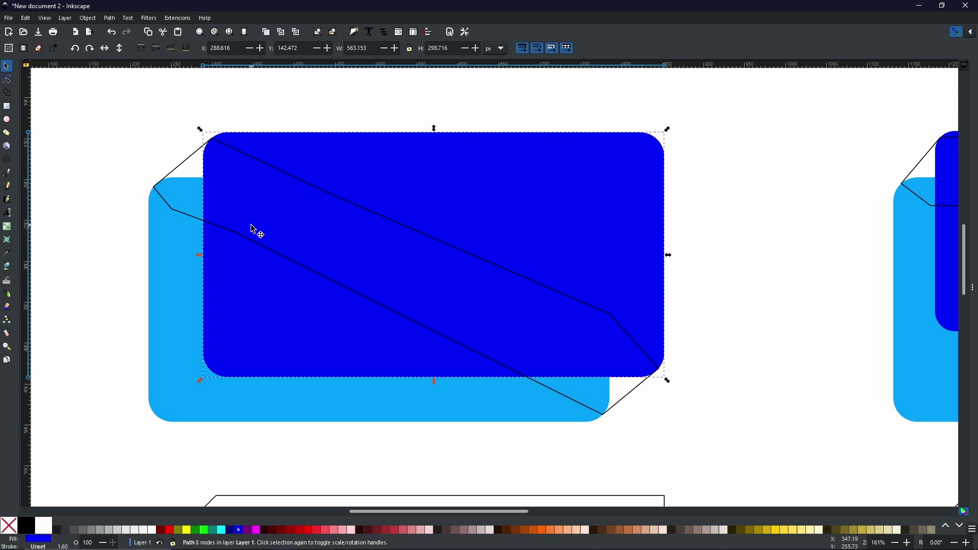
- Union the top-left dark-blue copy with its shadow outline and lower the result to the bottom
left_click(192, 160, "shift")
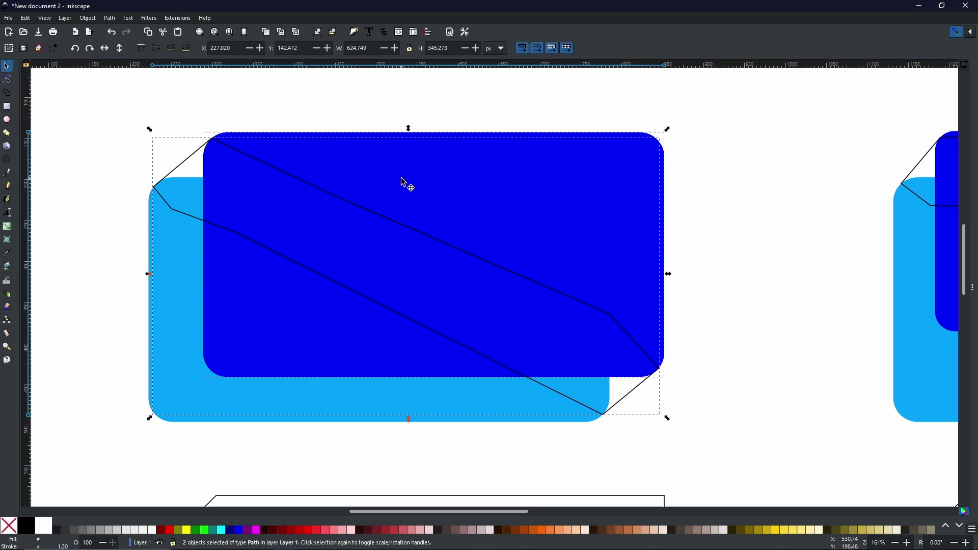
left_click(110, 17)
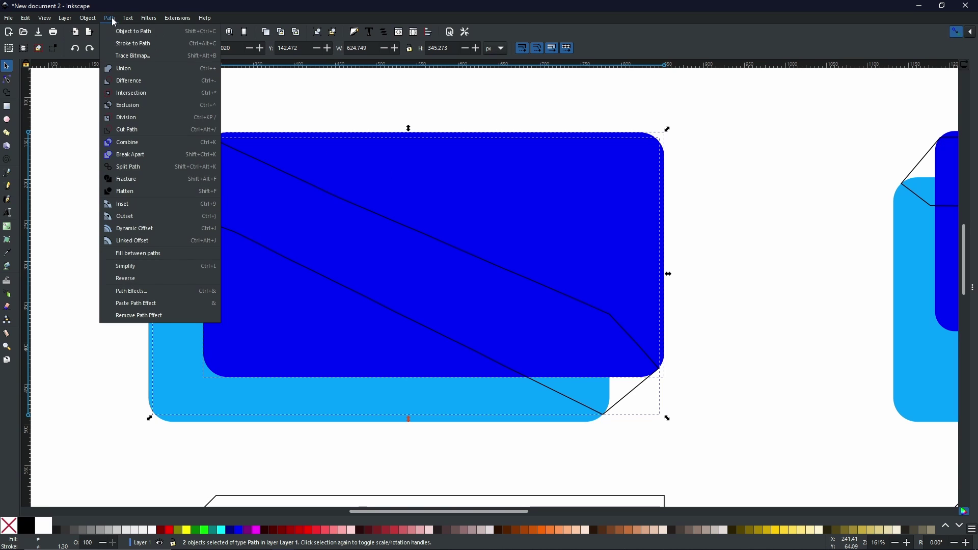
left_click(123, 72)
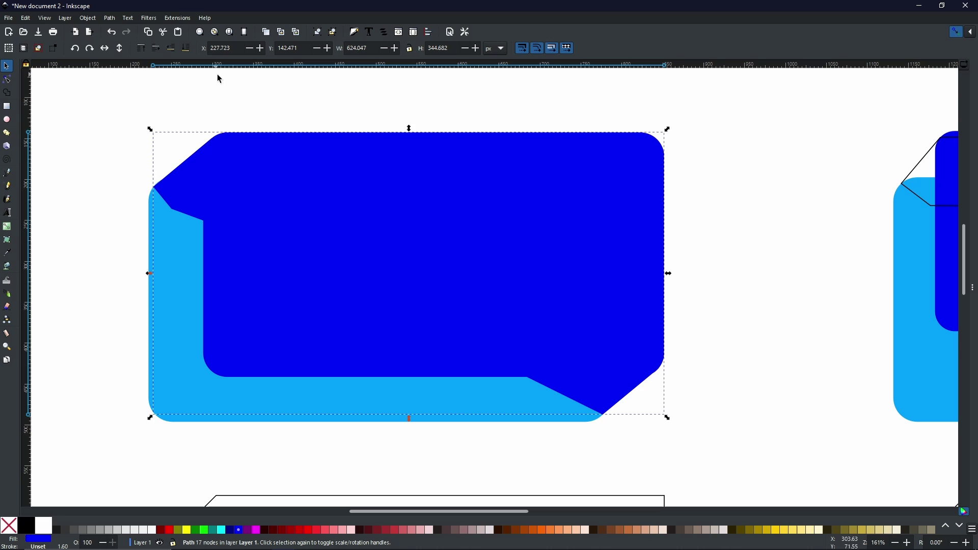
left_click(186, 50)
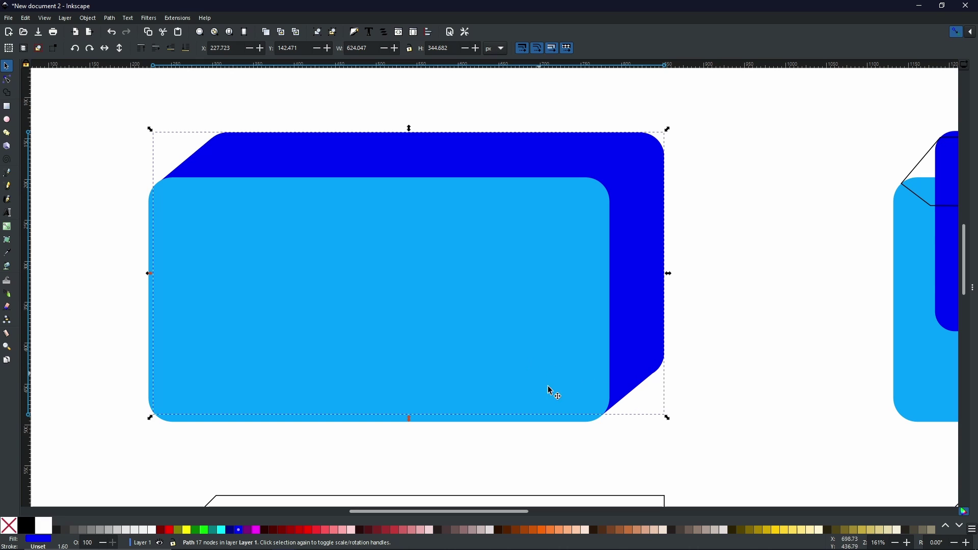
- Union the top-right dark-blue copy with its outline and send it behind the light-blue face
scroll(166, 360, "right", 15)
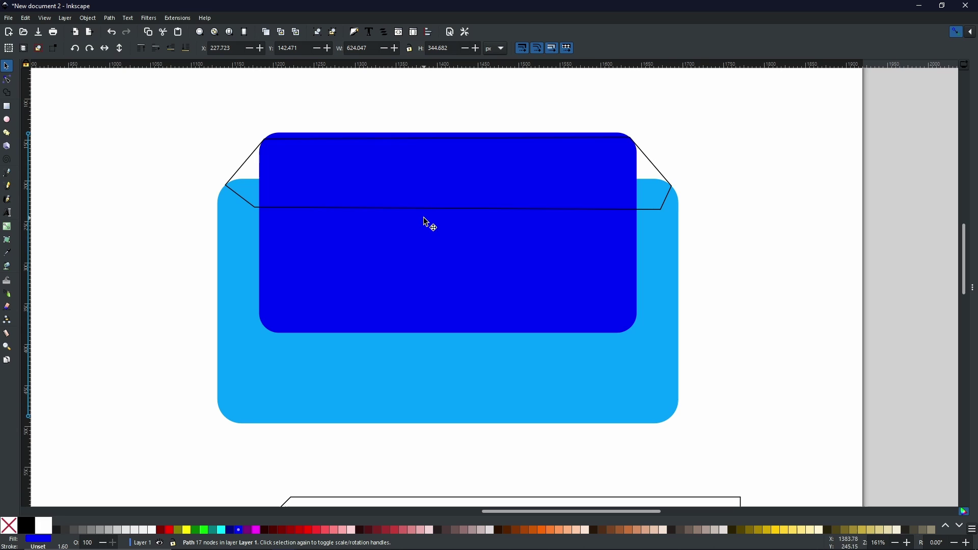
left_click(344, 148, "shift")
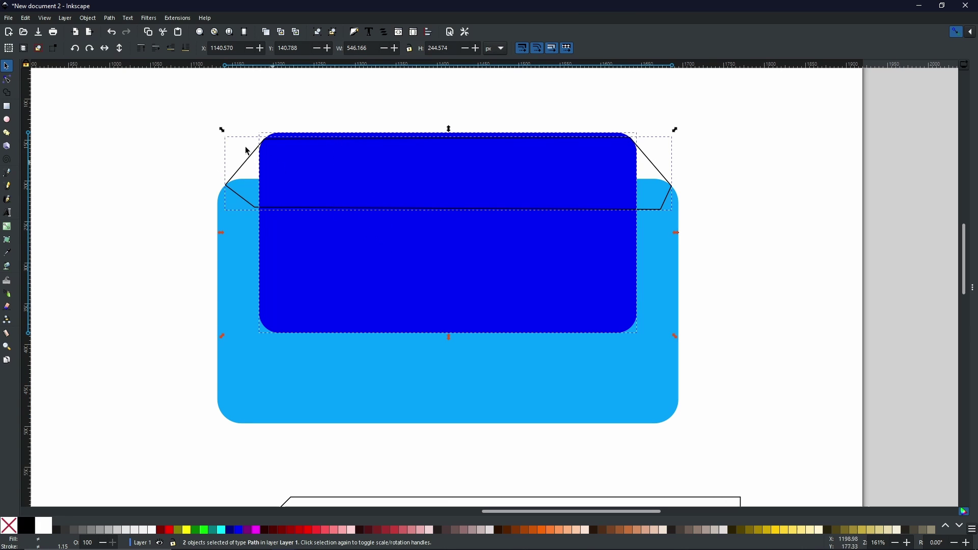
left_click(110, 18)
left_click(117, 69)
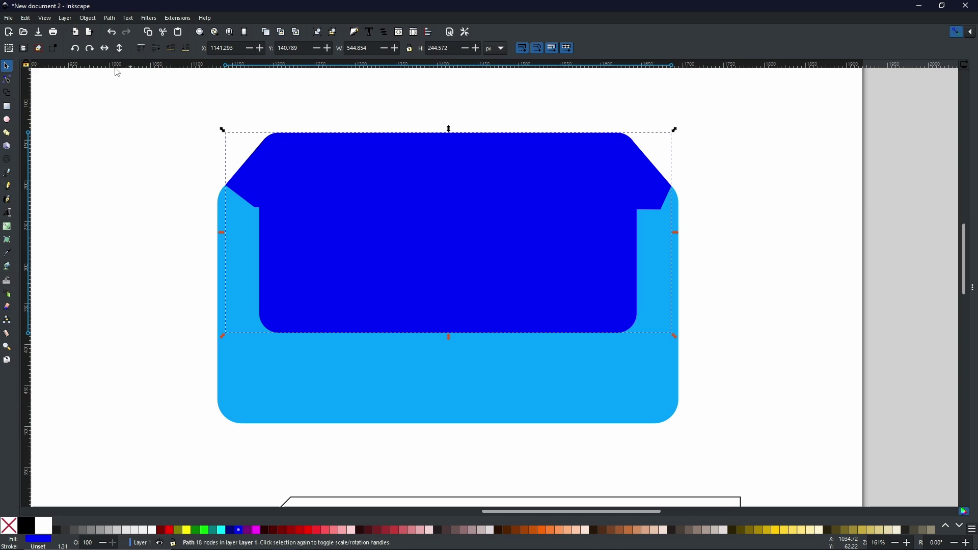
key("End")
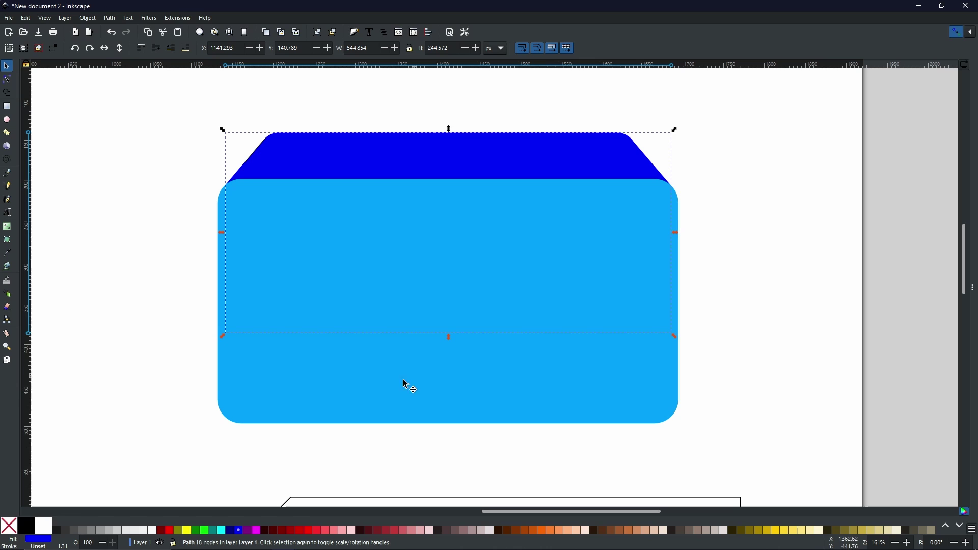
- Fill the bottom-left shadow outline blue and lower it behind the light-blue rectangle
scroll(234, 397, "down", 10)
scroll(316, 344, "left", 15)
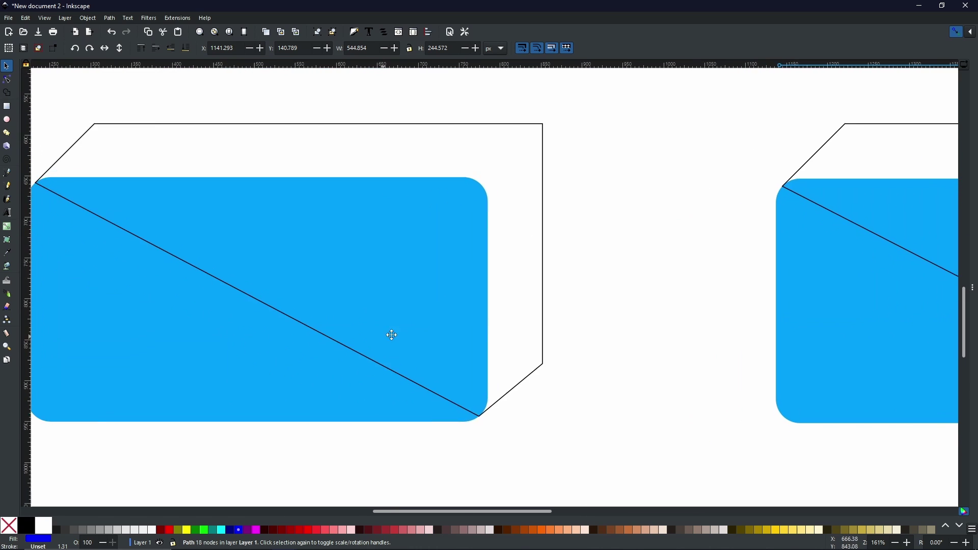
scroll(488, 350, "left", 2)
scroll(489, 350, "up", 1)
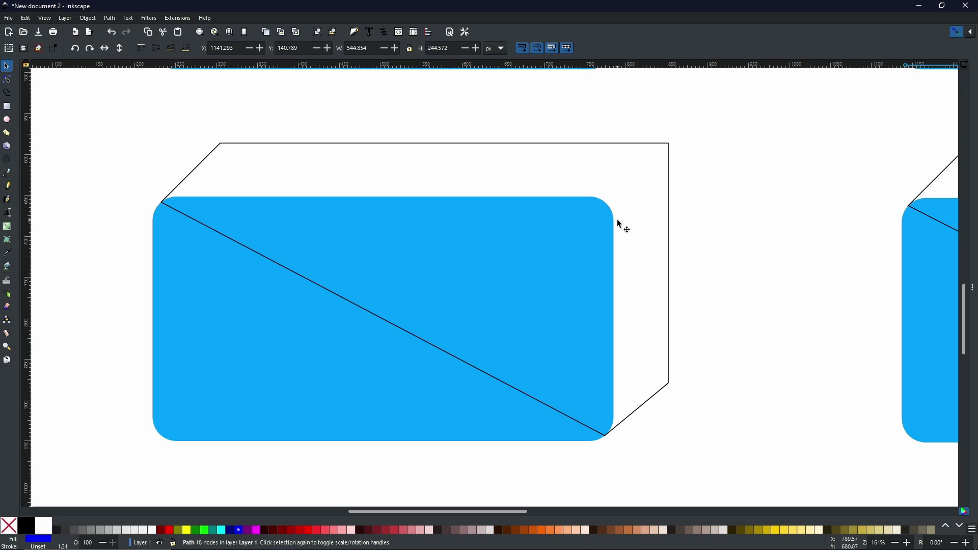
left_click(268, 145)
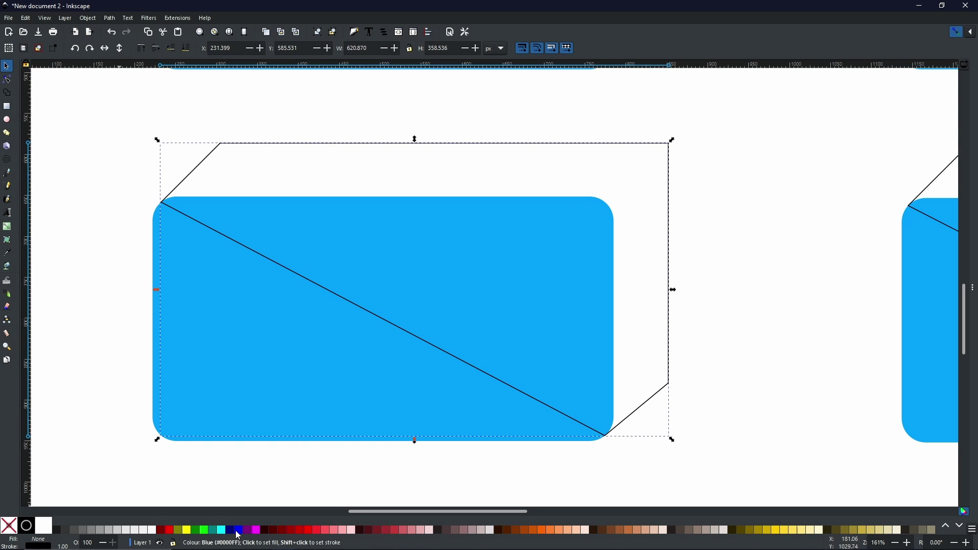
left_click(238, 529)
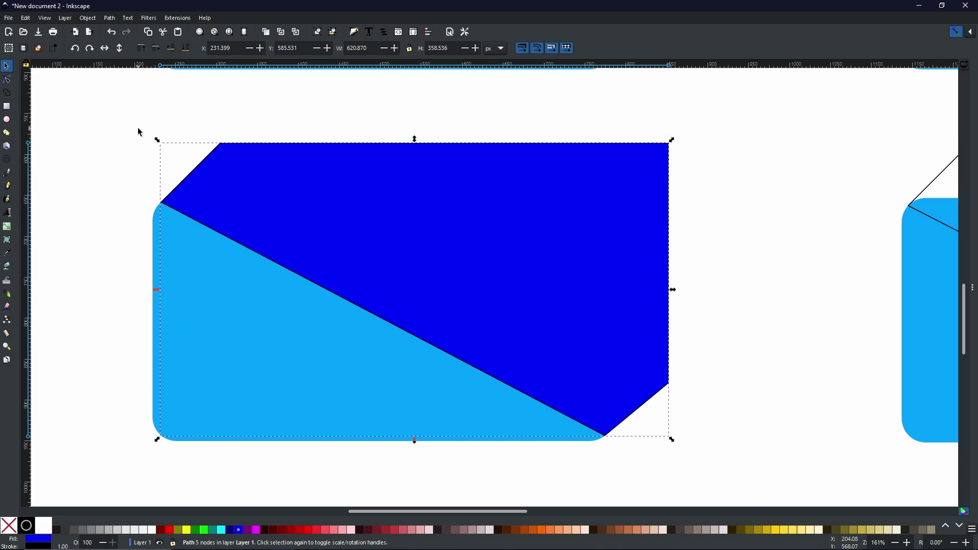
left_click(186, 49)
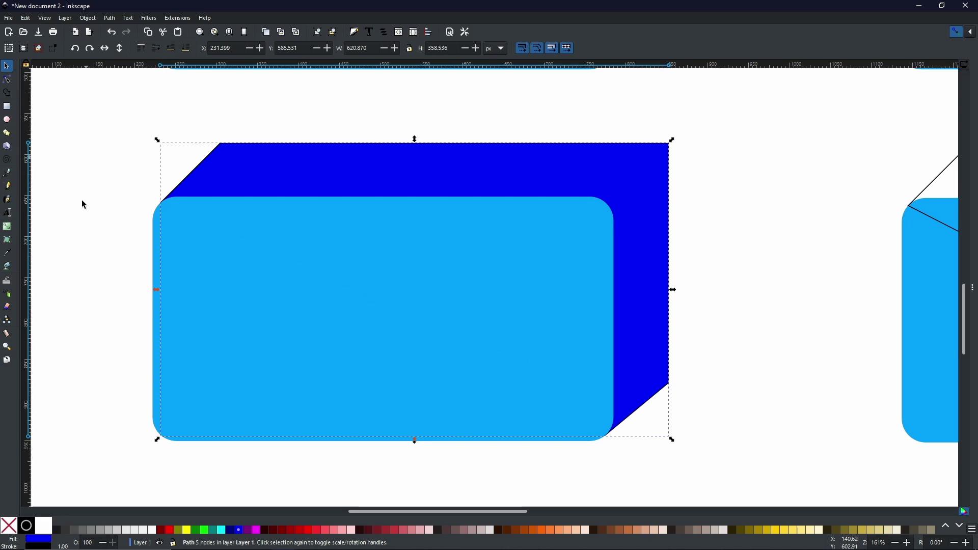
left_click(724, 171)
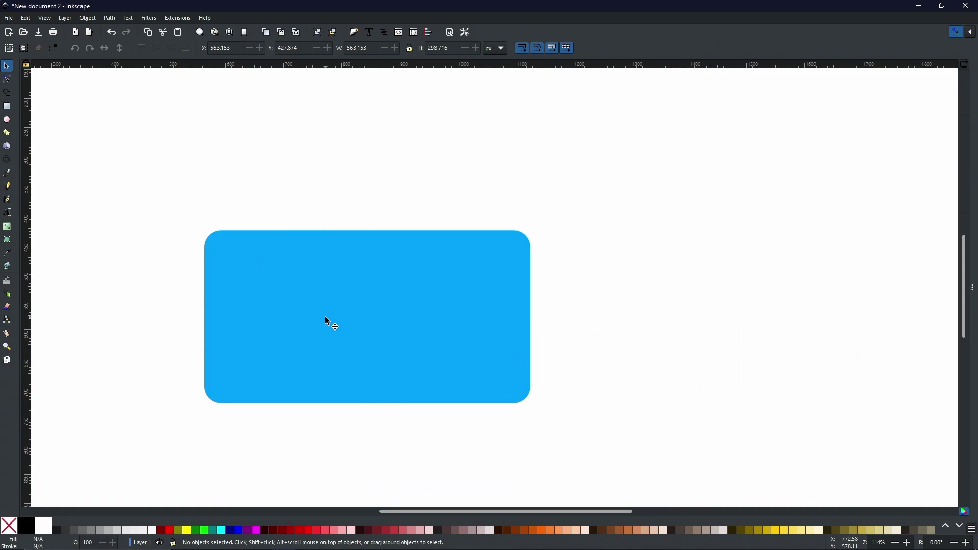
- Make a smaller navy duplicate (330.910 × 175.526 px) up-right of the rectangle, then select both
left_click(326, 317)
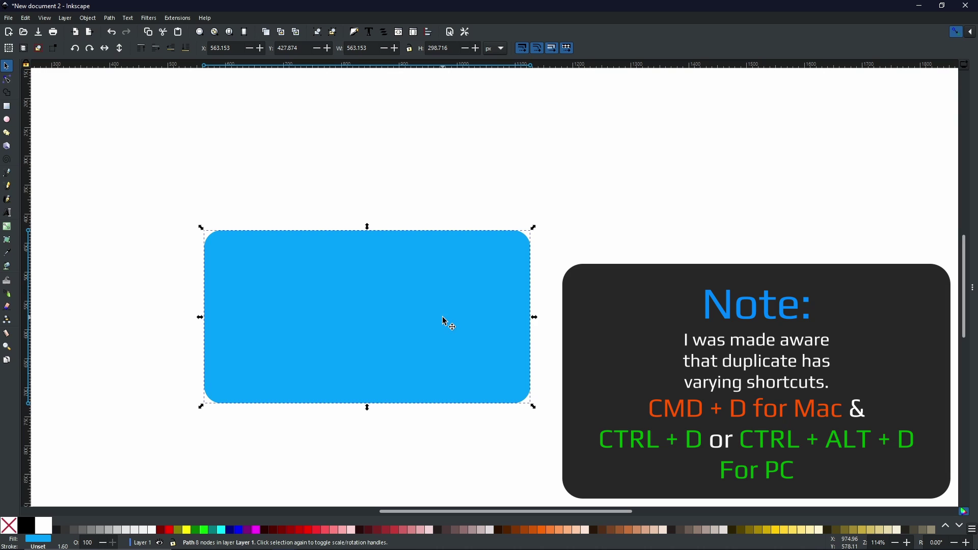
left_click_drag(413, 314, 723, 190)
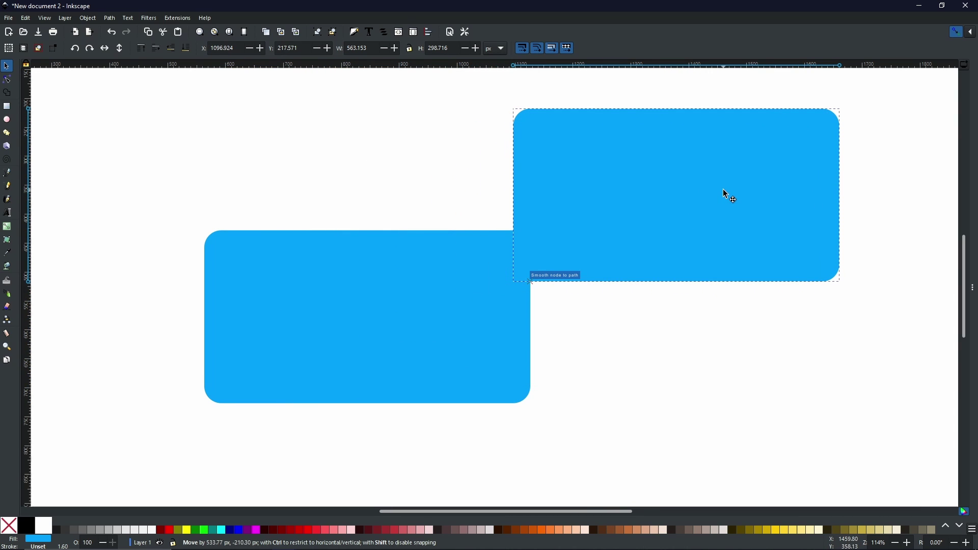
left_click_drag(841, 283, 778, 247)
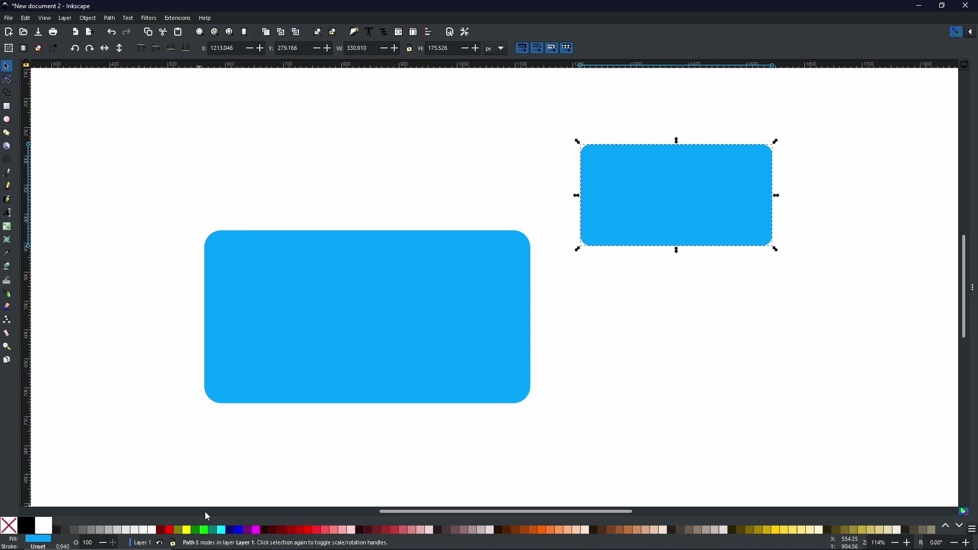
left_click(235, 531)
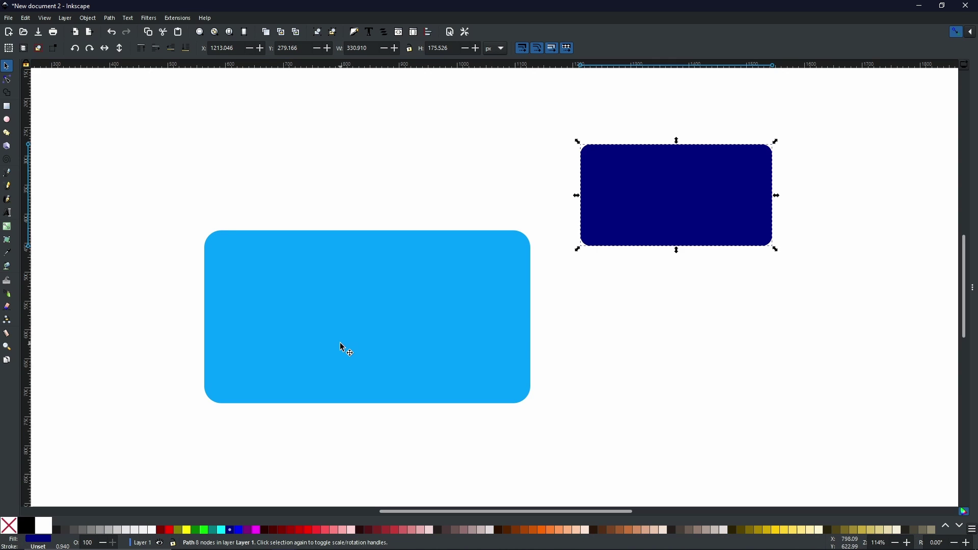
key("shift")
left_click(448, 316, "shift")
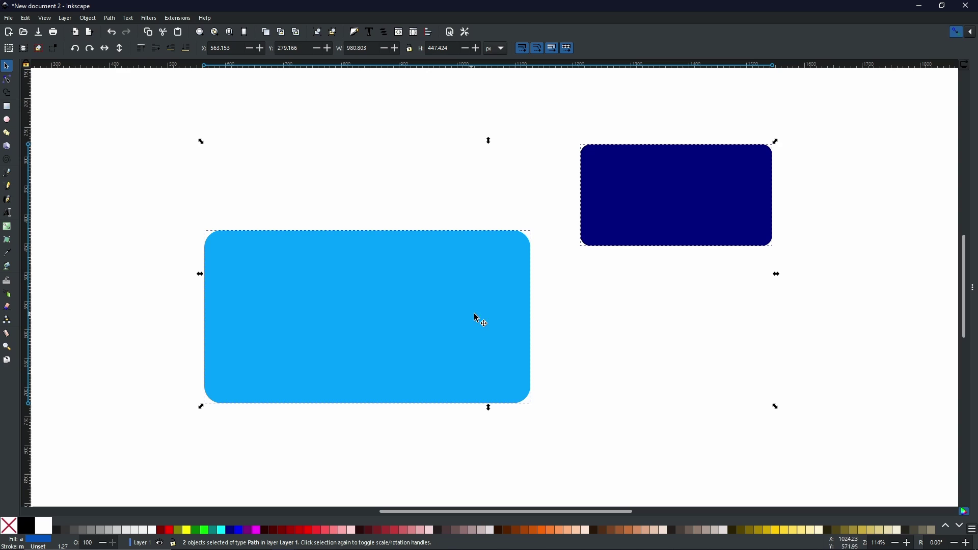
- Live-preview a grey Follow curves extrusion between the two rectangles with Extrude Between Two Paths
left_click(174, 19)
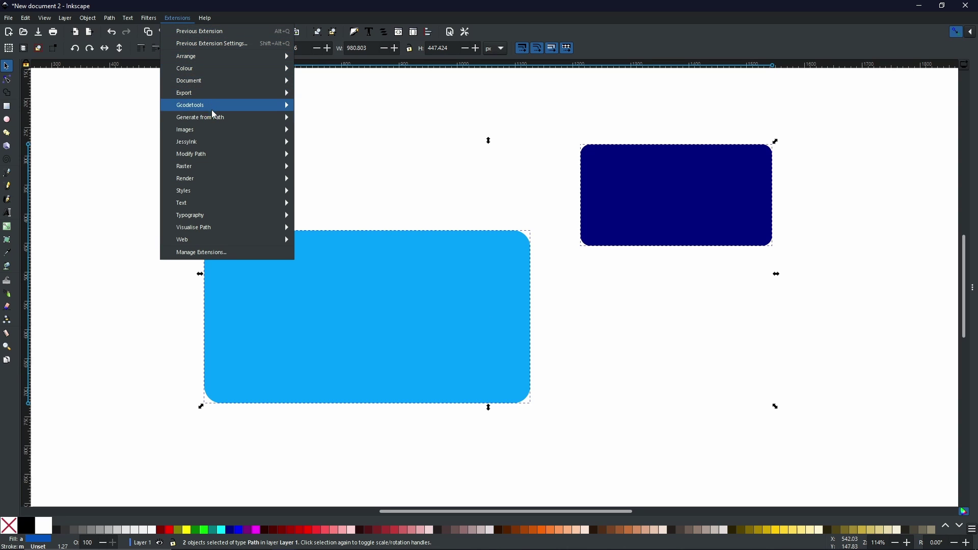
mouse_move(218, 123)
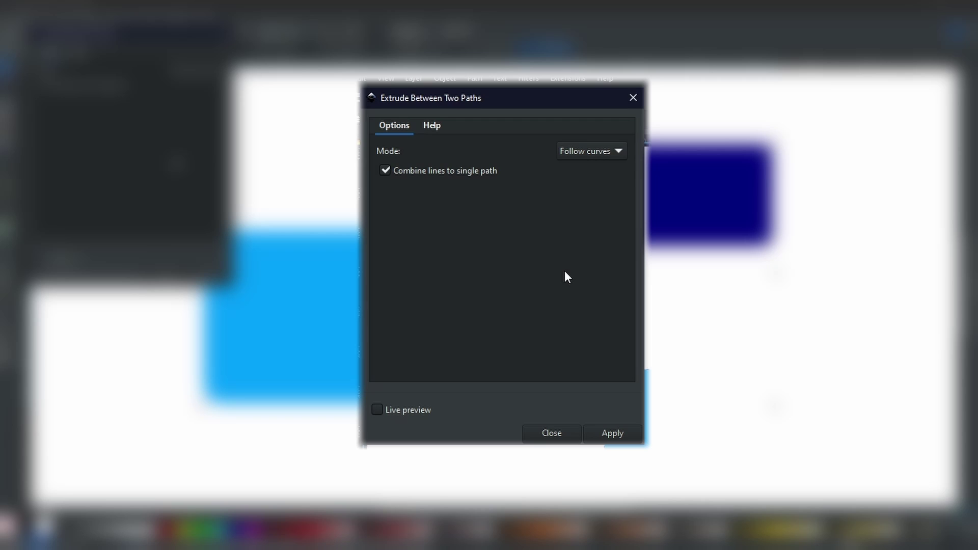
left_click(377, 410)
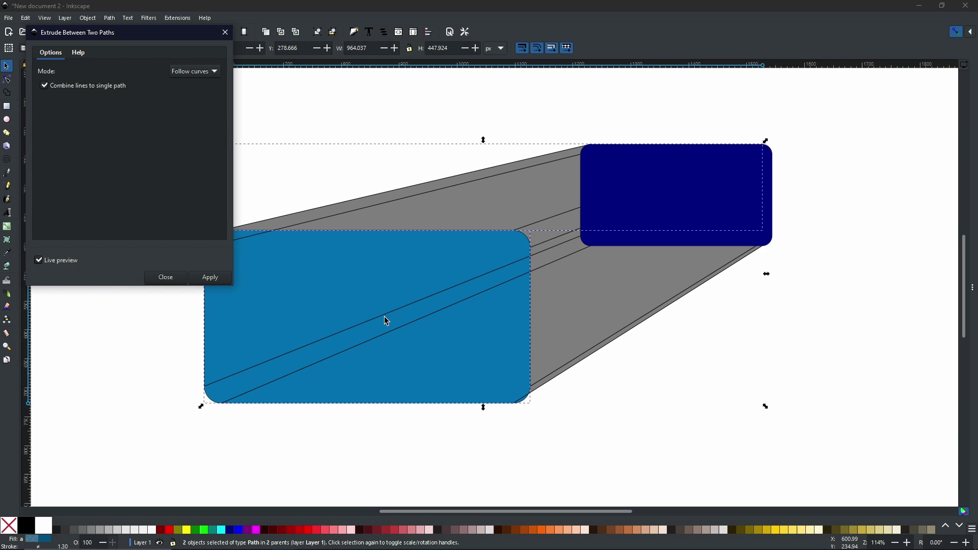
- Apply the Extrude Between Two Paths effect and deselect everything
left_click(208, 277)
left_click(156, 276)
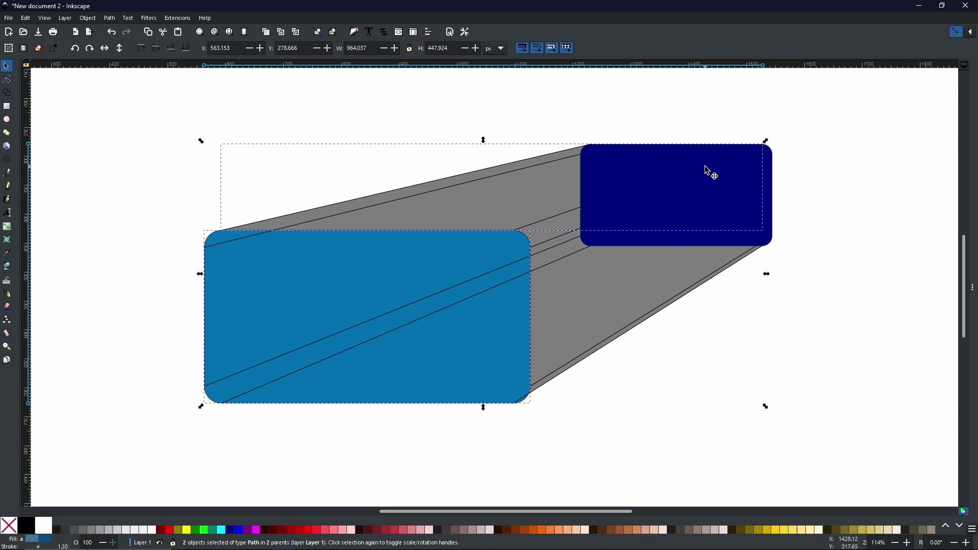
left_click(819, 225)
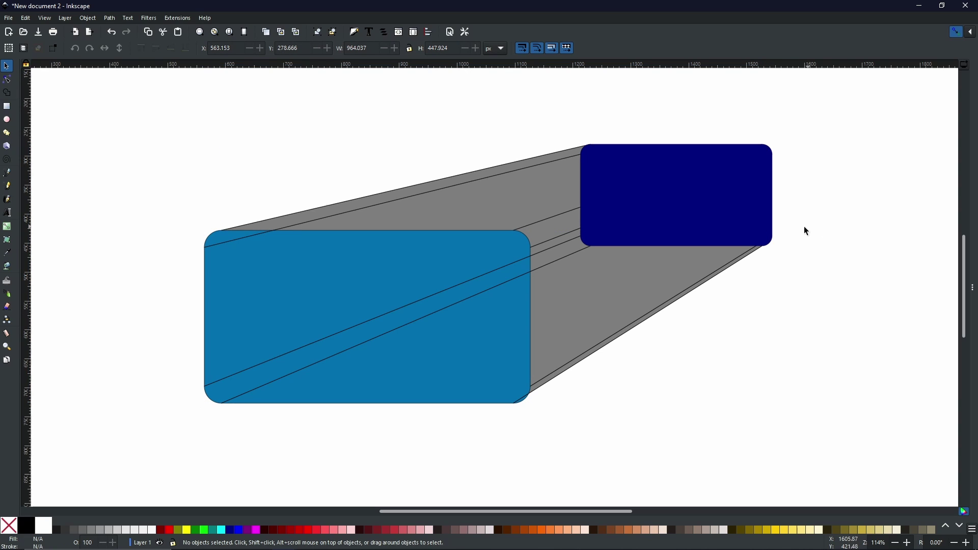
- Drag the navy rectangle and the grey box group apart from each other
left_click(669, 192)
left_click_drag(668, 191, 858, 352)
left_click_drag(429, 286, 384, 137)
left_click_drag(430, 356, 867, 444)
scroll(467, 219, "up", 10)
left_click_drag(393, 147, 394, 277)
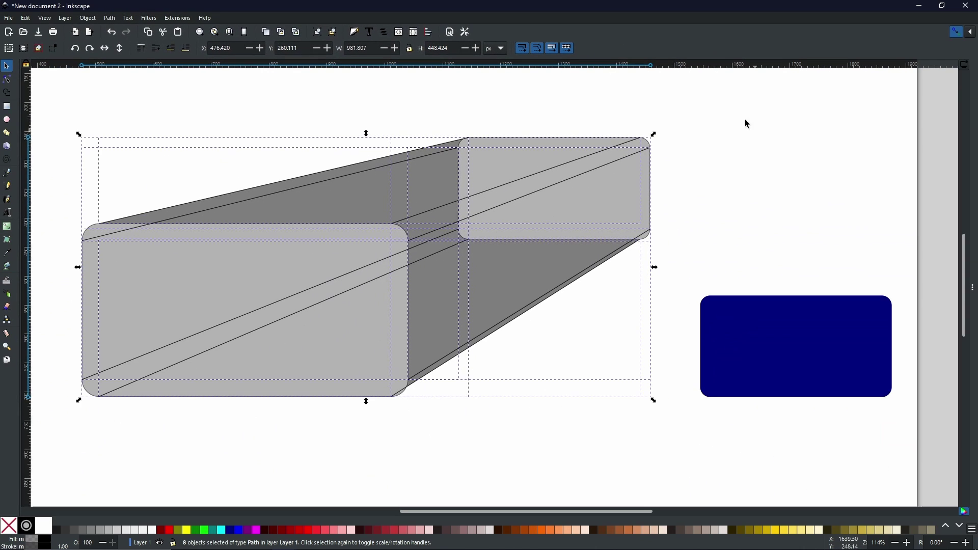
- Pick through the box's side, top, back and bottom faces, then delete the front face
left_click(952, 163)
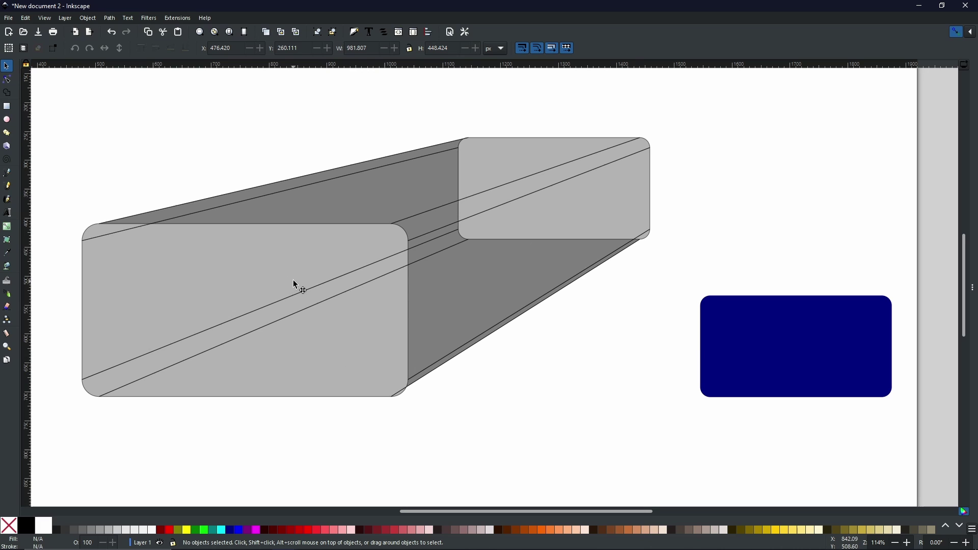
mouse_move(292, 279)
left_mouse_down()
mouse_move(248, 327)
mouse_move(286, 291)
mouse_move(338, 277)
mouse_move(301, 292)
left_mouse_up()
left_click(327, 188)
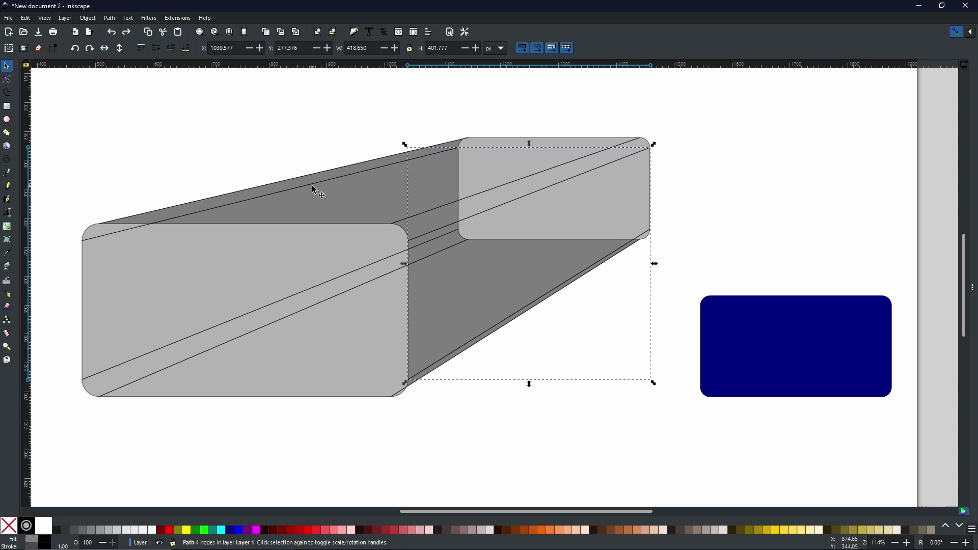
left_click(297, 184)
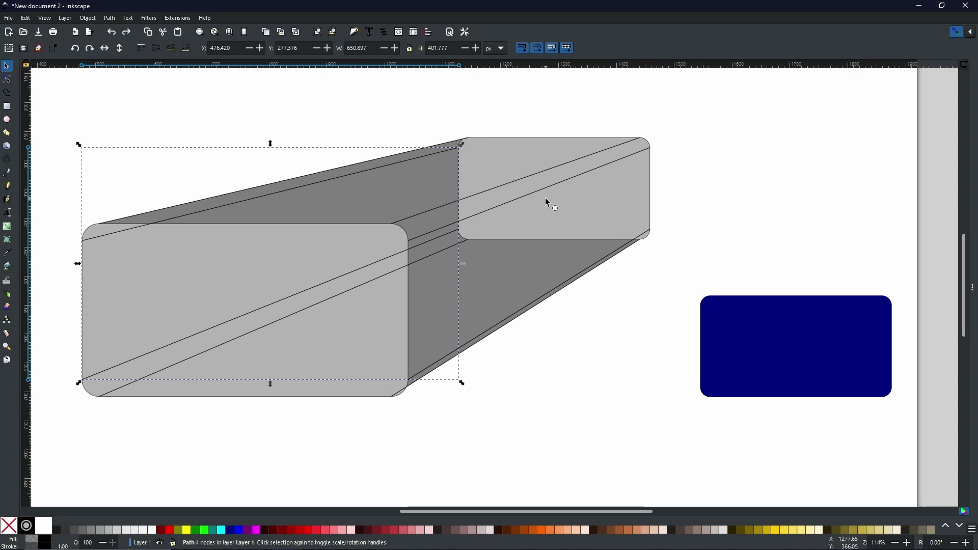
left_click(530, 184)
left_click(515, 264)
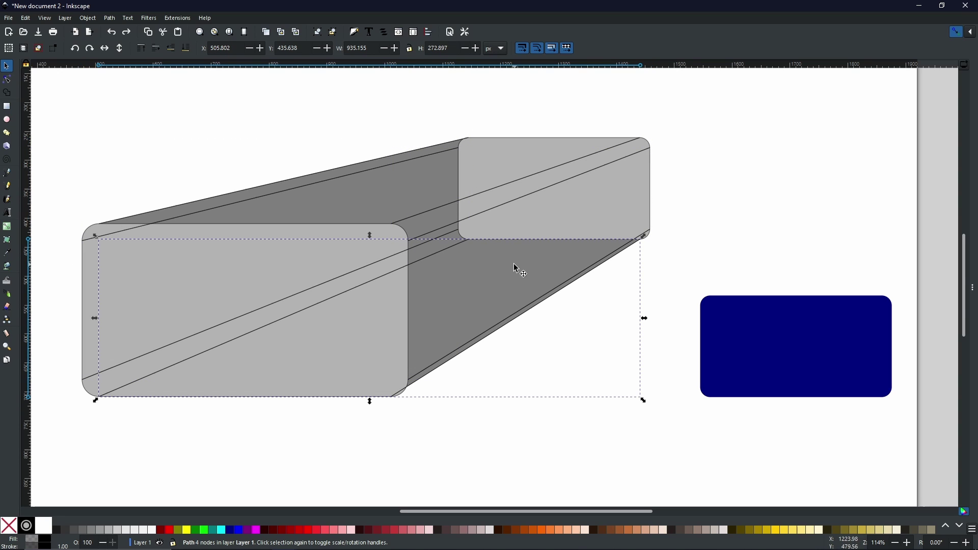
left_click(93, 295)
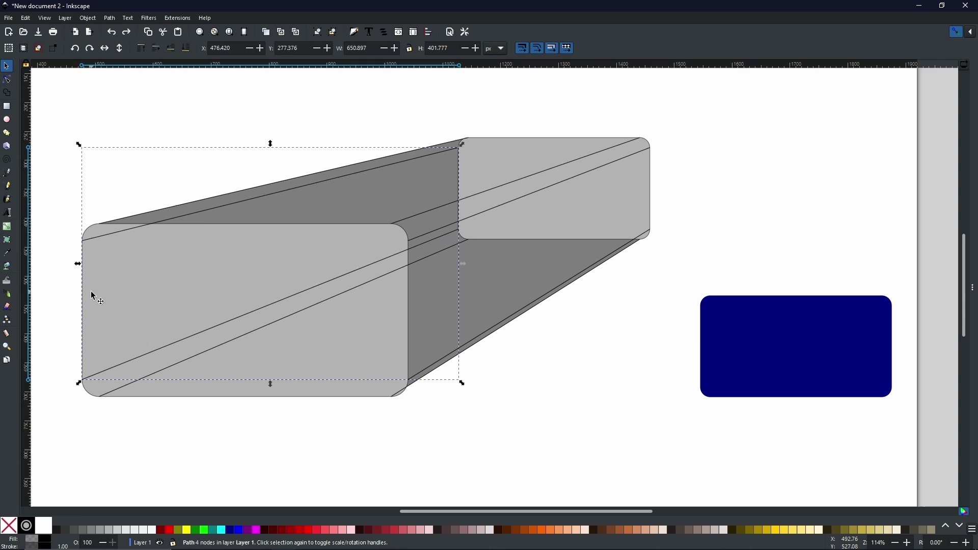
key("Delete")
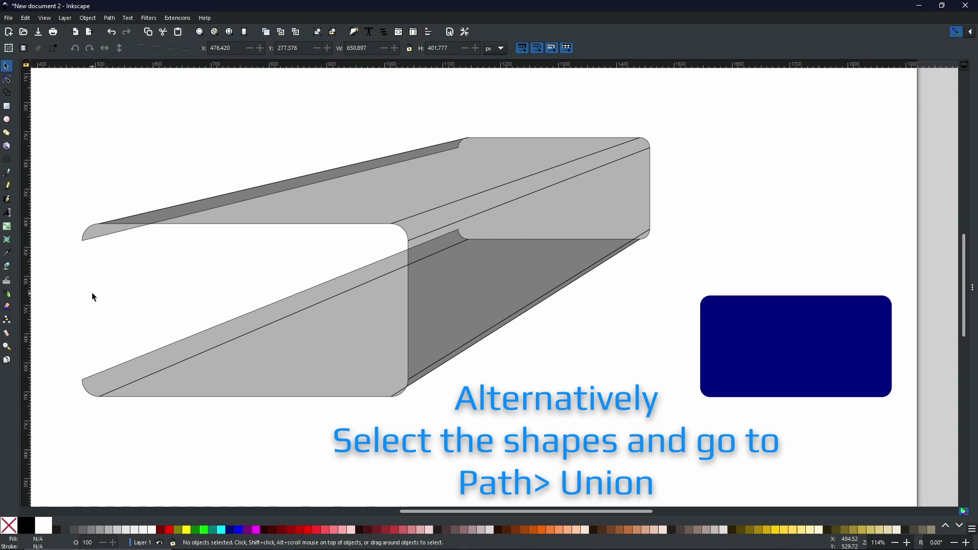
- Delete the upper and lower rounded end pieces of the grey box
left_click(90, 233)
key("Delete")
left_click(294, 304)
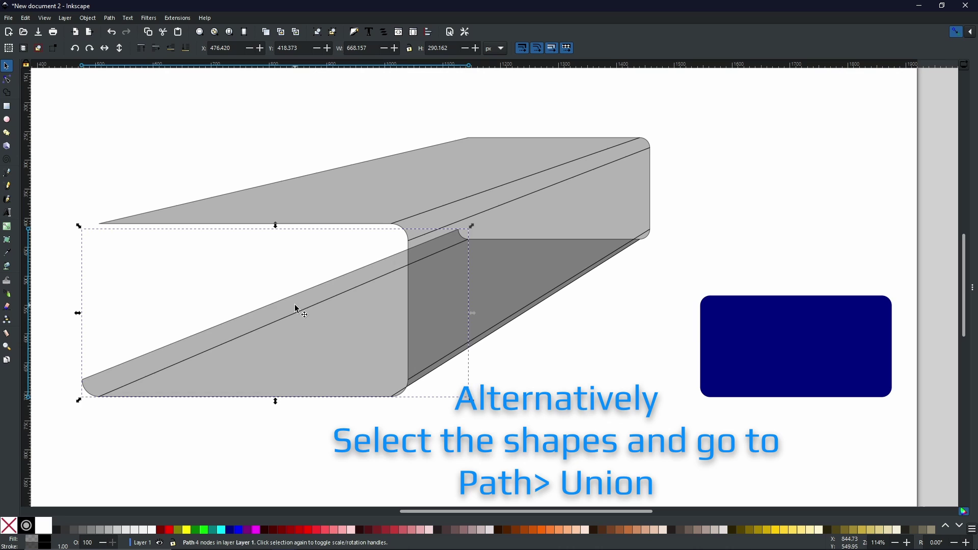
key("Delete")
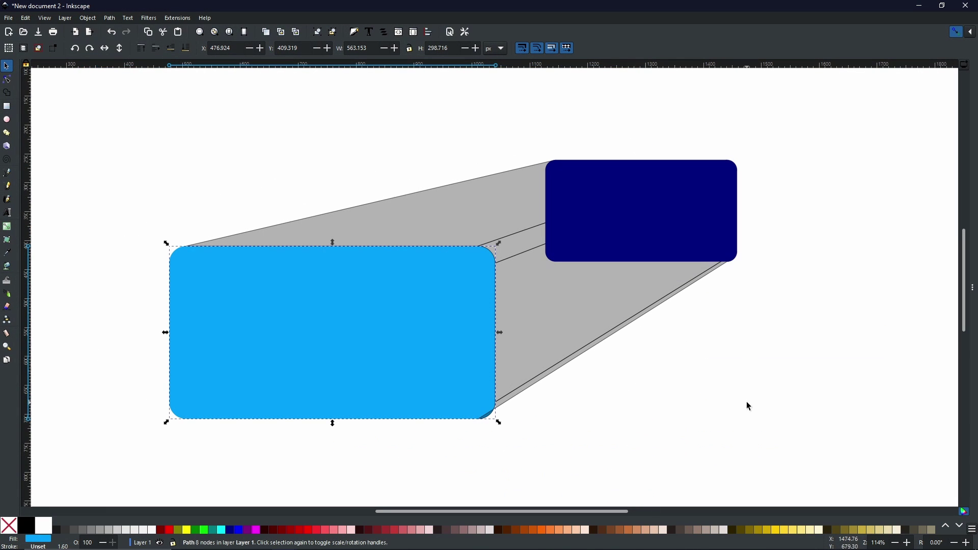
- Pan and zoom the canvas to view the light-blue and navy rectangles side by side
left_click_drag(830, 456, 790, 404)
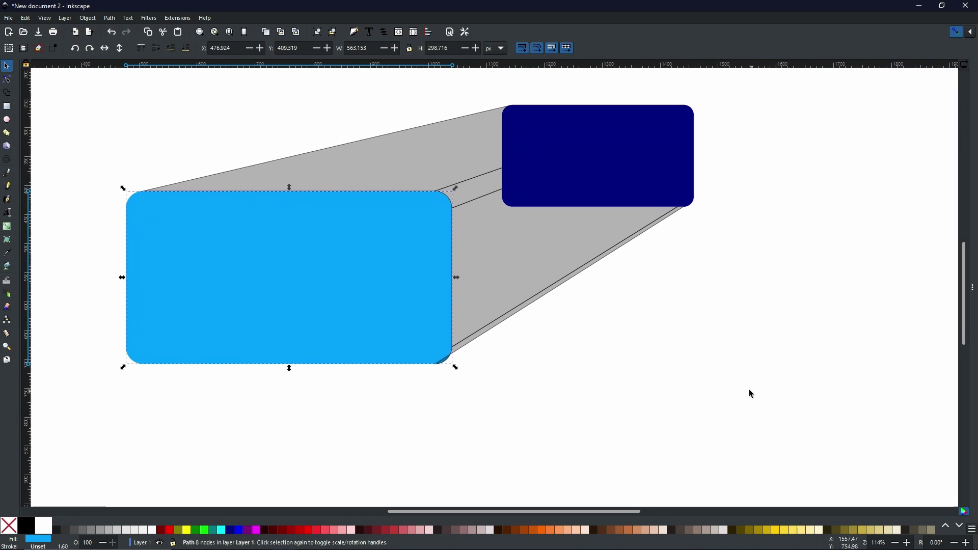
mouse_move(628, 173)
left_mouse_down()
mouse_move(805, 219)
mouse_move(701, 176)
mouse_move(638, 168)
left_mouse_up()
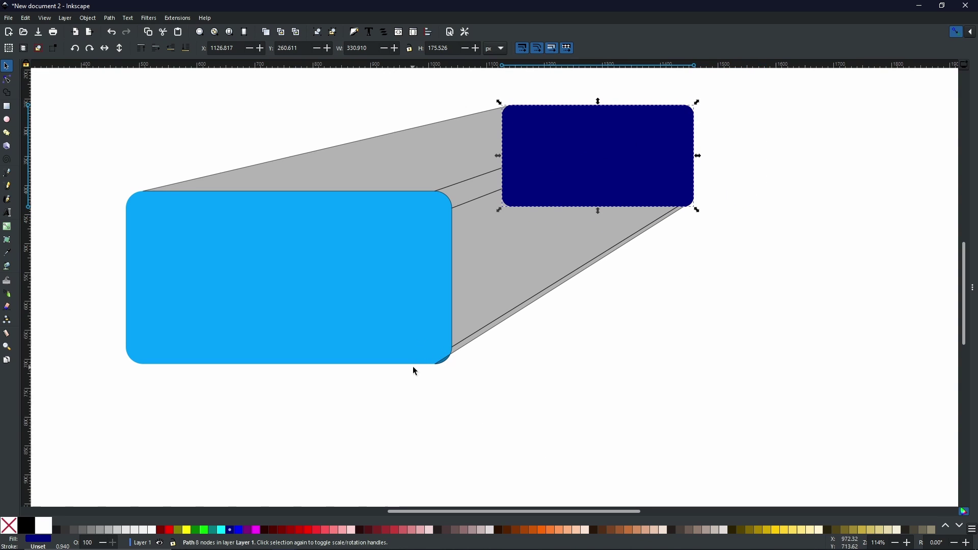
scroll(413, 366, "up", 2)
scroll(539, 383, "up", 1)
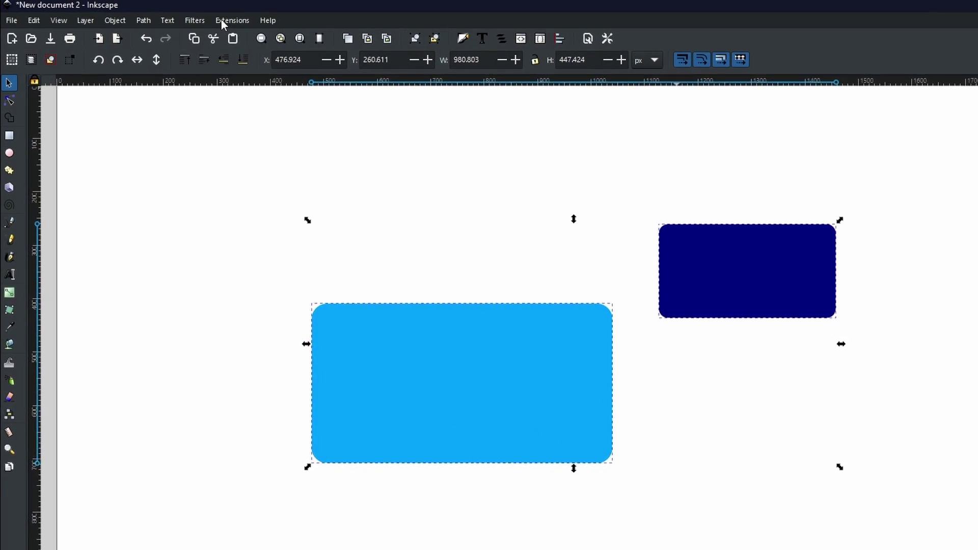
- Open Interpolate Between Paths for the rectangles (exponent 1.0, 8 steps) and move the dialog aside
left_click(224, 20)
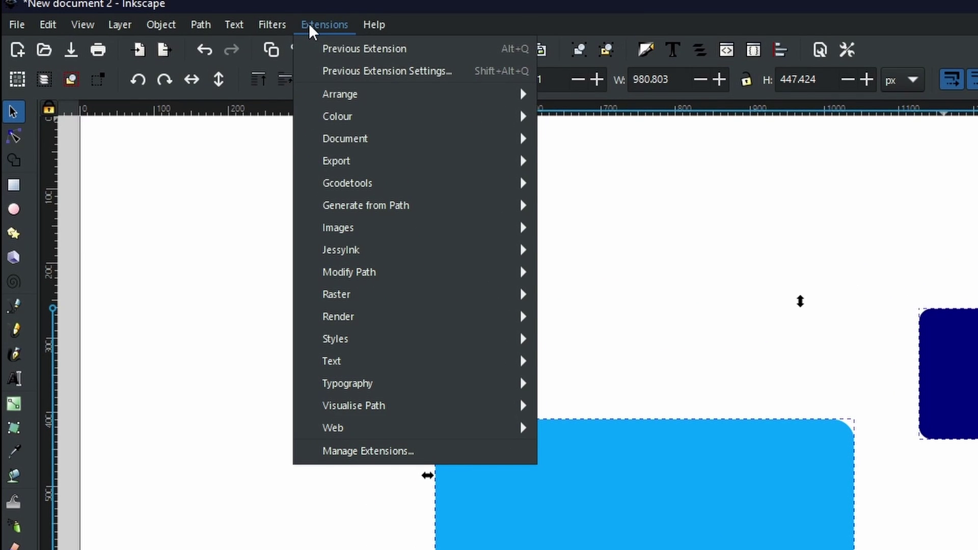
mouse_move(276, 156)
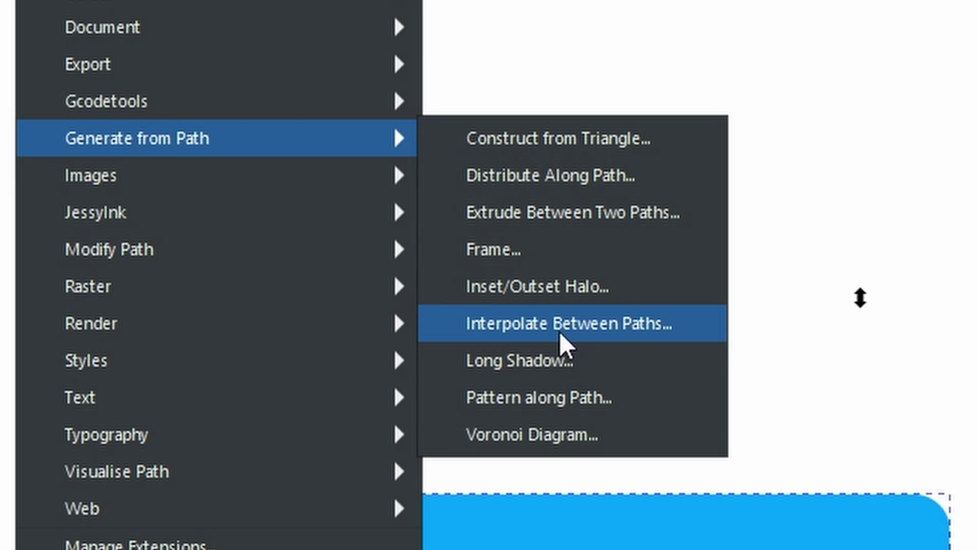
left_click(559, 332)
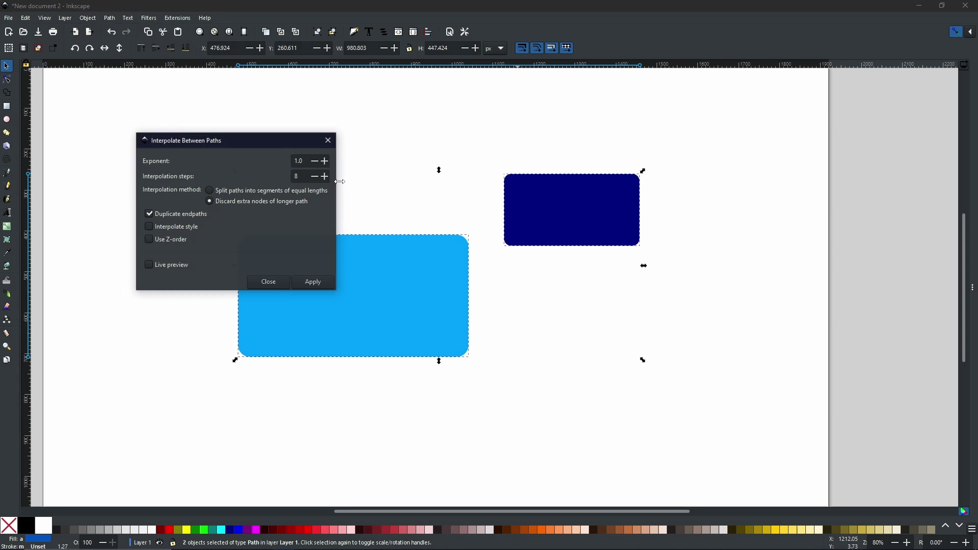
left_click_drag(192, 139, 127, 77)
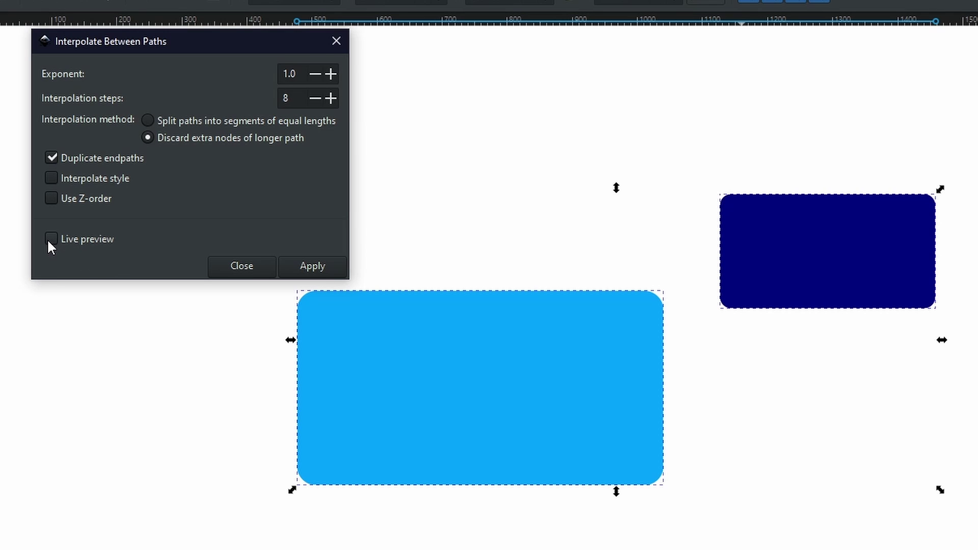
- Preview and apply a 25-step interpolation between the two rounded rectangles
left_click(101, 241)
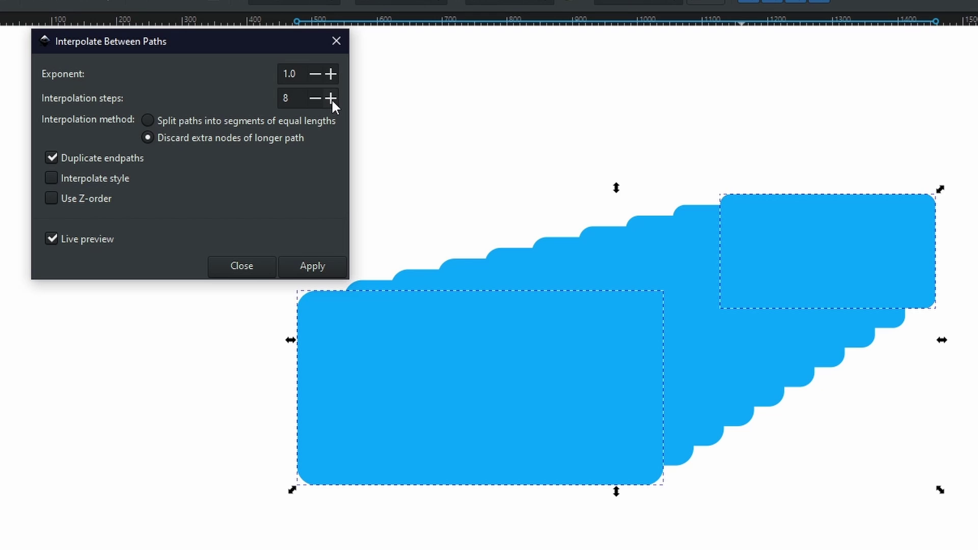
double_click(301, 95)
type("25")
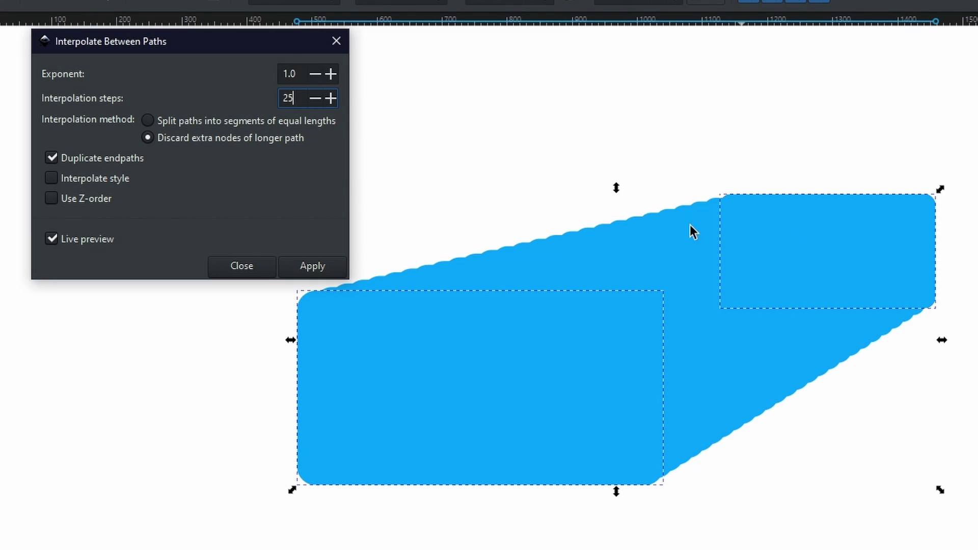
left_click(304, 266)
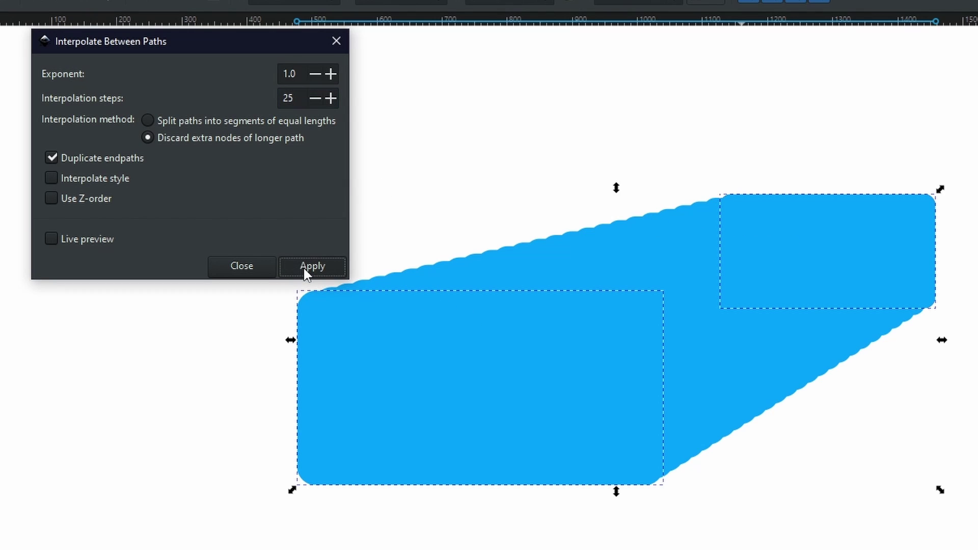
- Close the Interpolate dialog and select the navy and light-blue rectangles
left_click(219, 271)
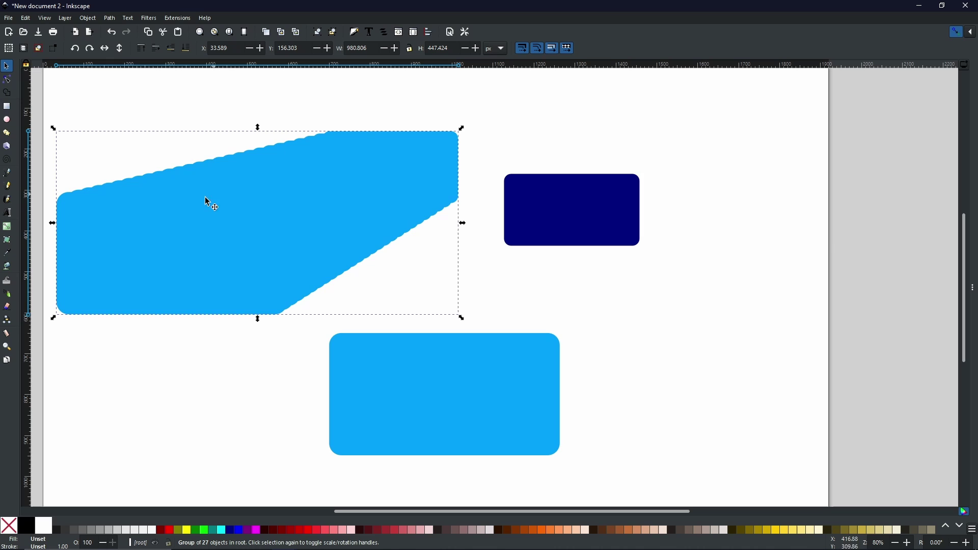
left_click(631, 217)
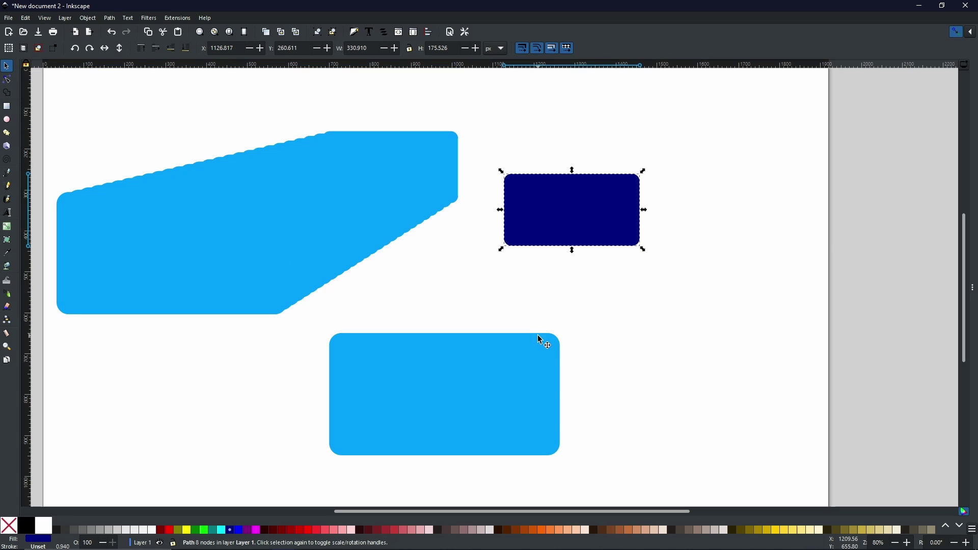
left_click(508, 371)
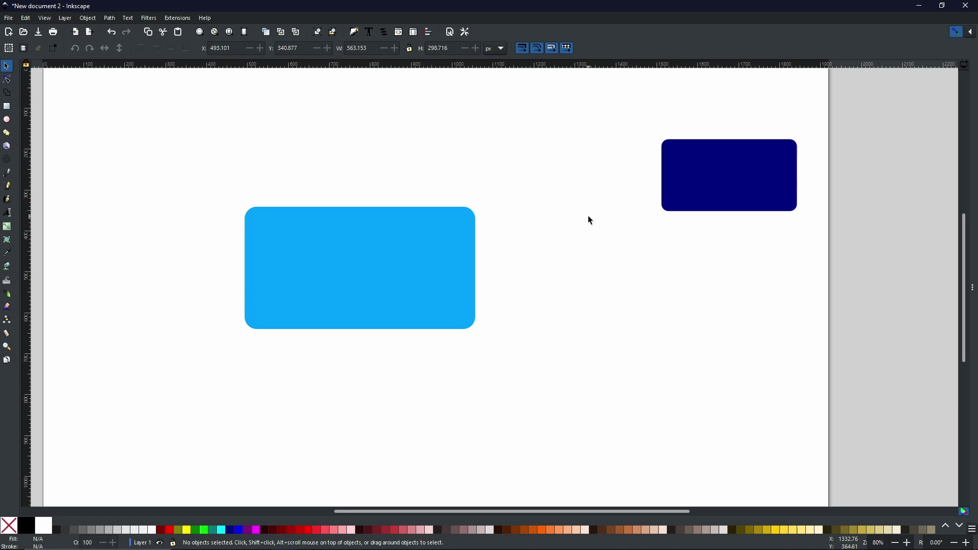
- Select the light-blue rectangle and open the Generate from Path > Long Shadow settings
left_click(402, 231)
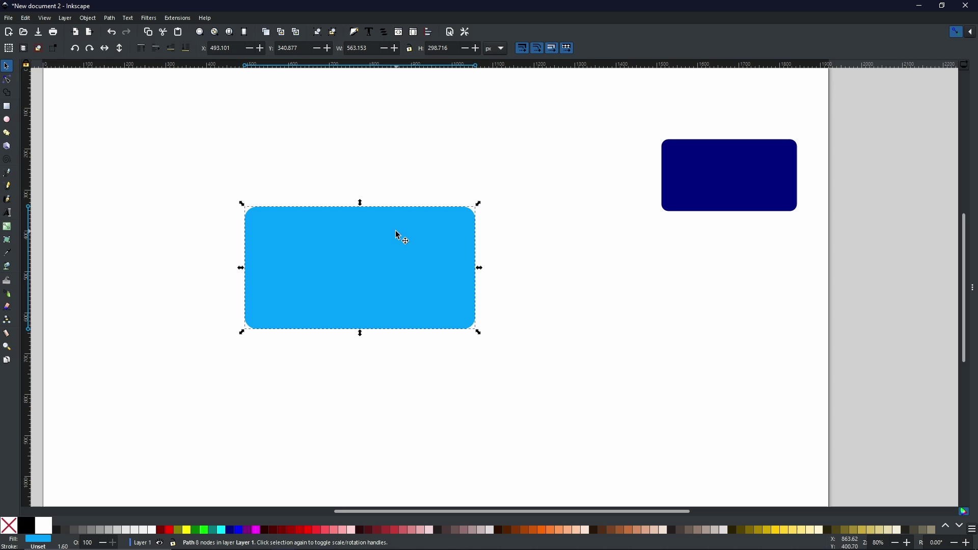
left_click(176, 22)
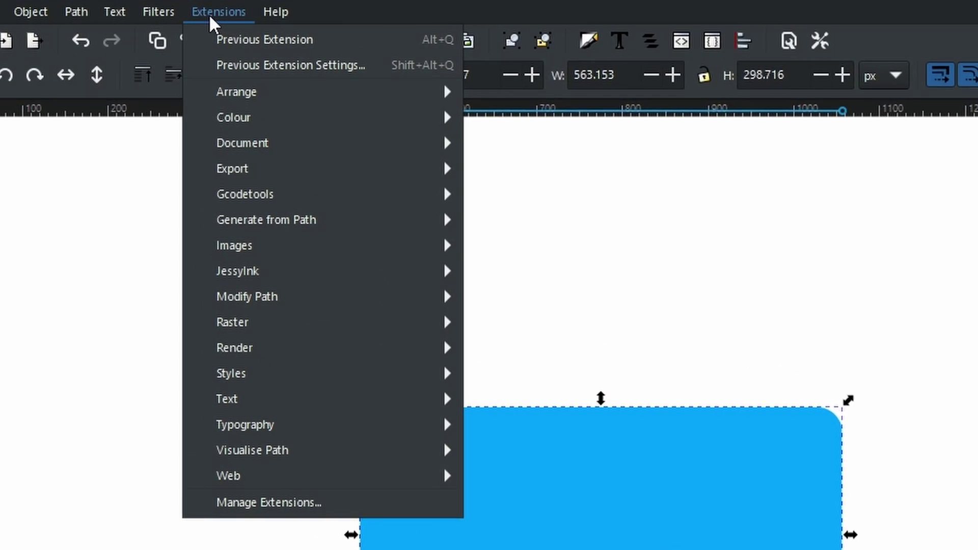
mouse_move(275, 221)
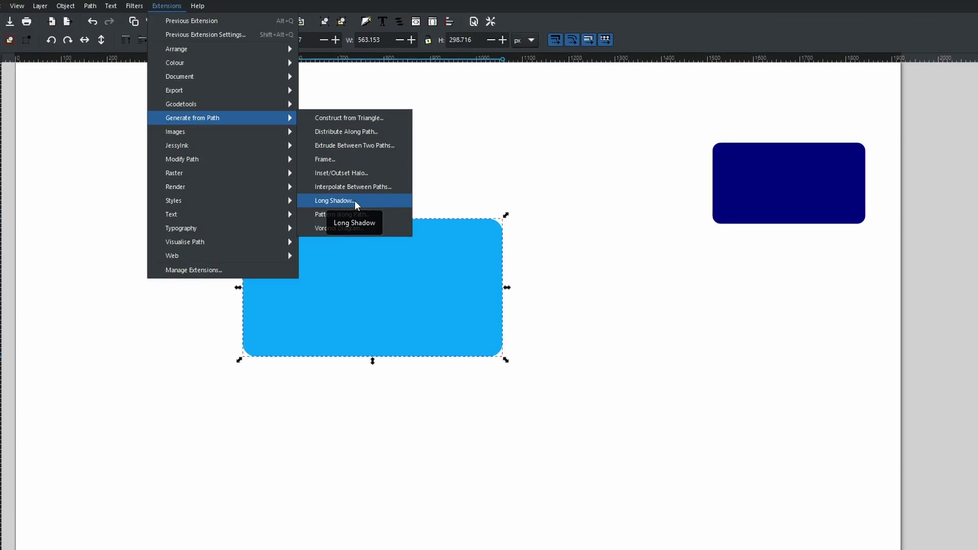
left_click(355, 200)
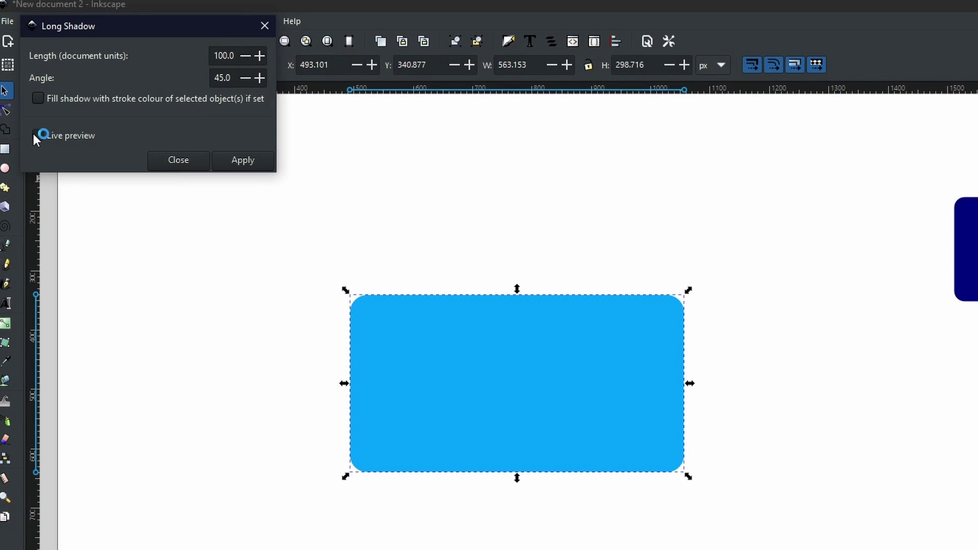
- Turn on live preview and lengthen the long shadow to 127.2
left_click(34, 135)
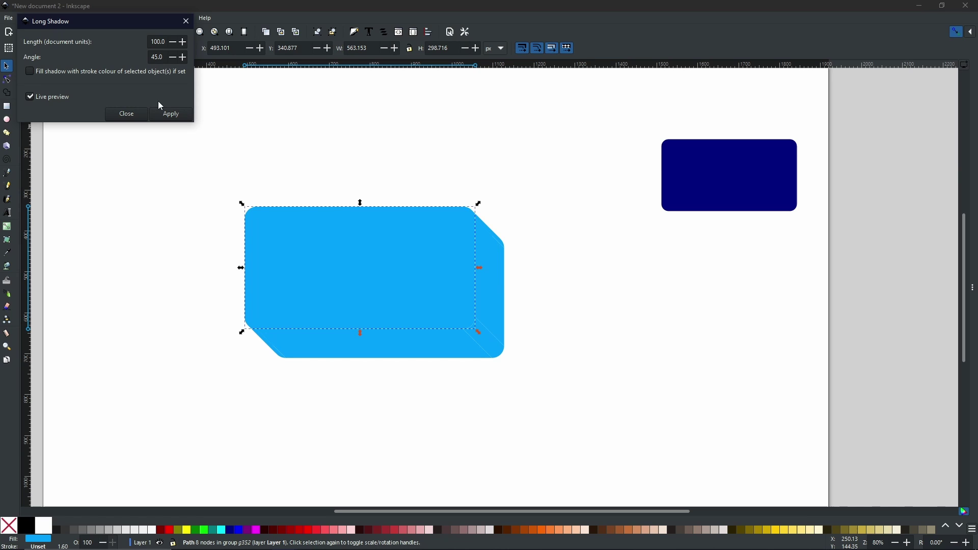
left_click_drag(101, 21, 146, 90)
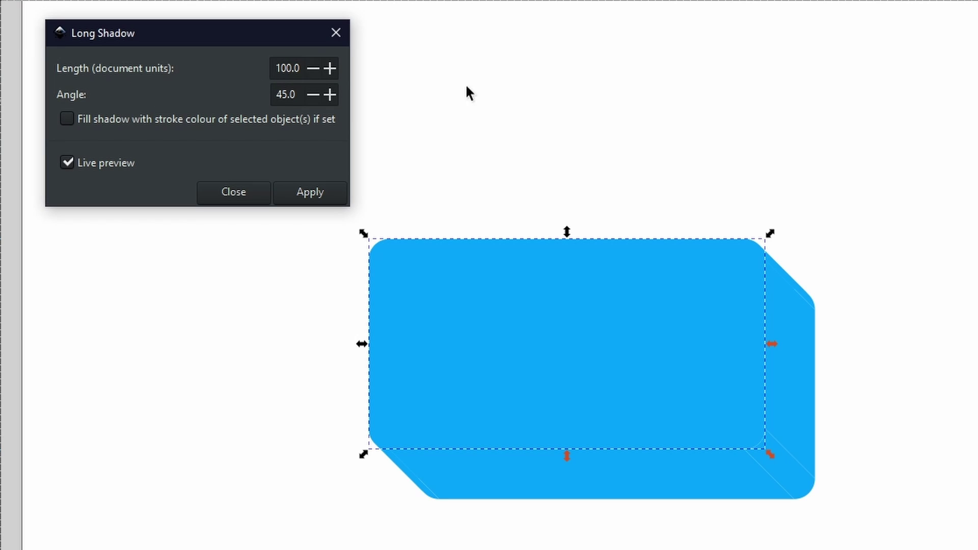
left_click(329, 67)
left_click_drag(334, 67, 334, 66)
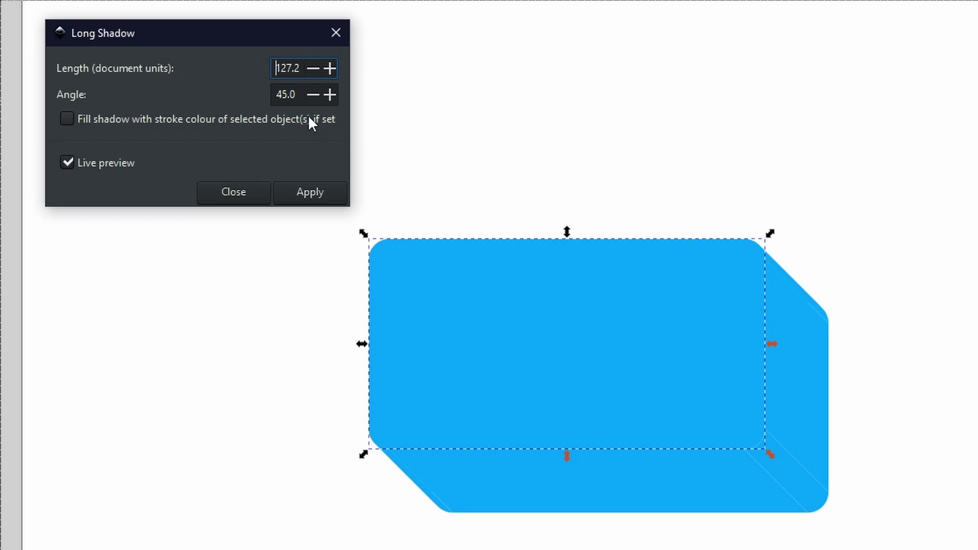
- Set the shadow angle to 90, then to 300
key("Tab")
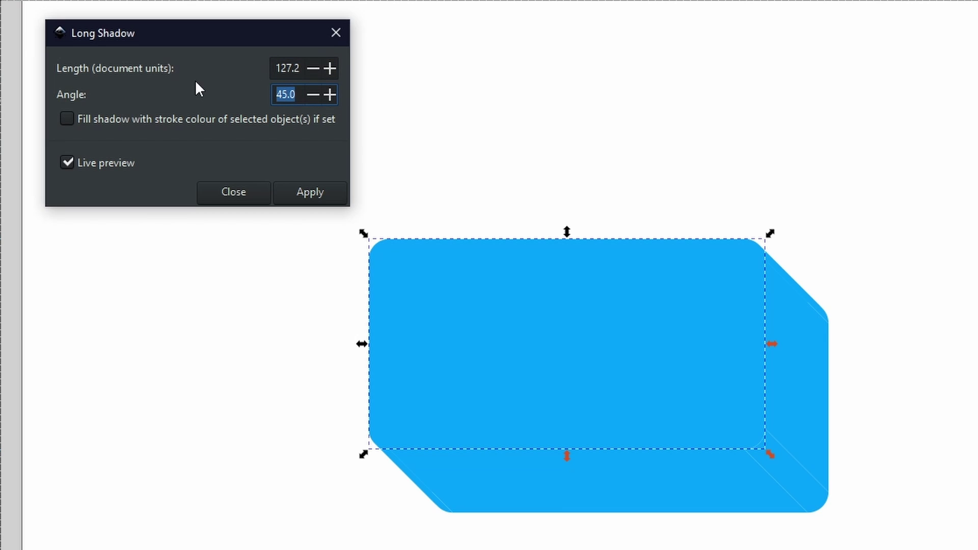
type("90")
key("Return")
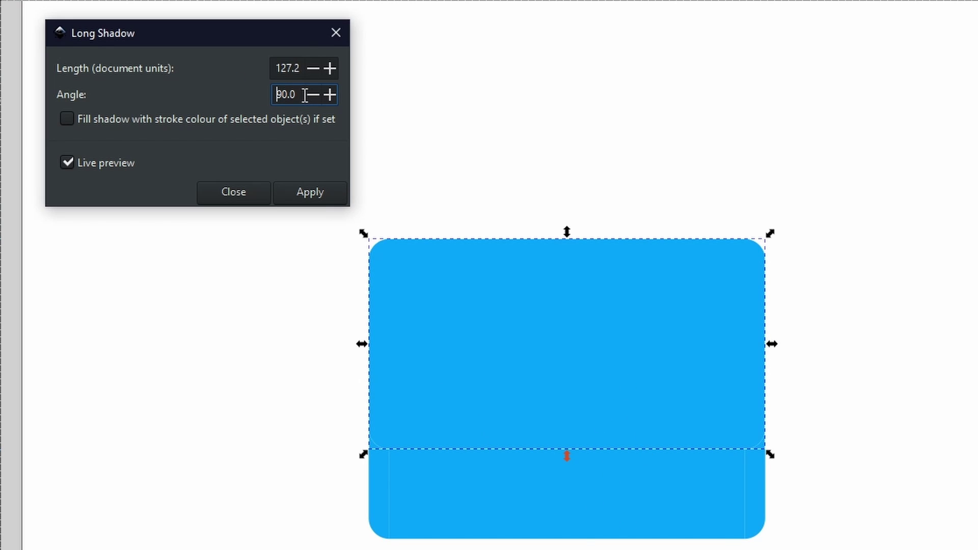
left_click_drag(301, 94, 252, 94)
type("300")
key("Return")
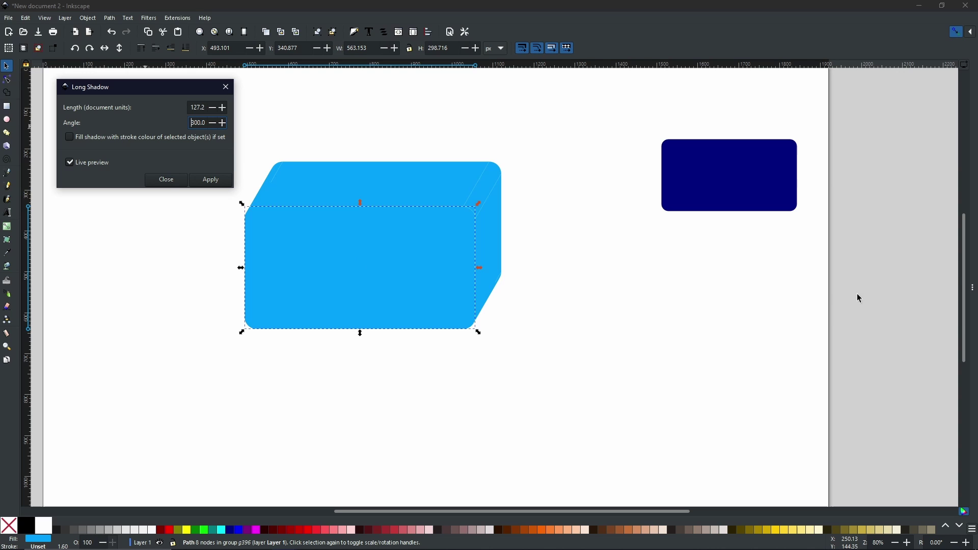
- Give the rectangle a black outline and preview a long shadow filled with the stroke colour
left_click(166, 180)
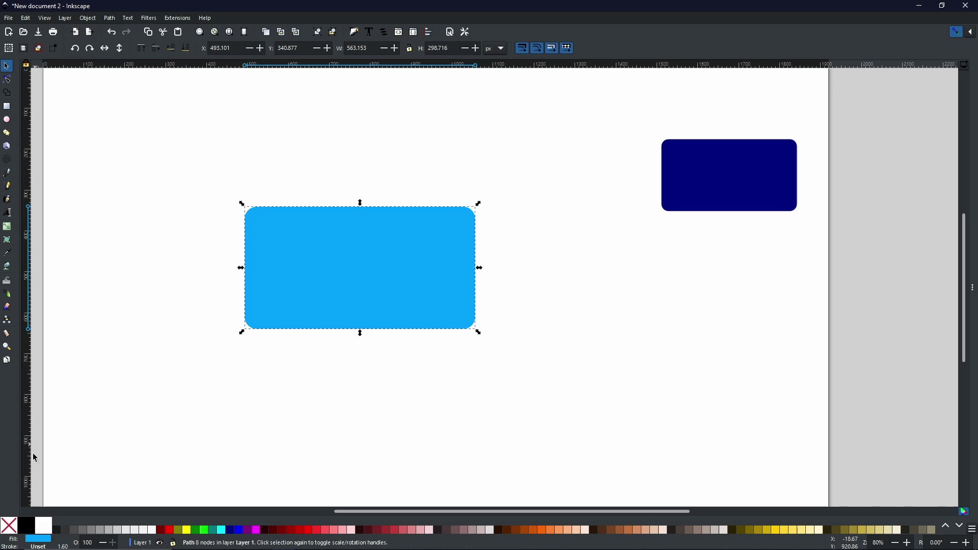
left_click(32, 530, "shift")
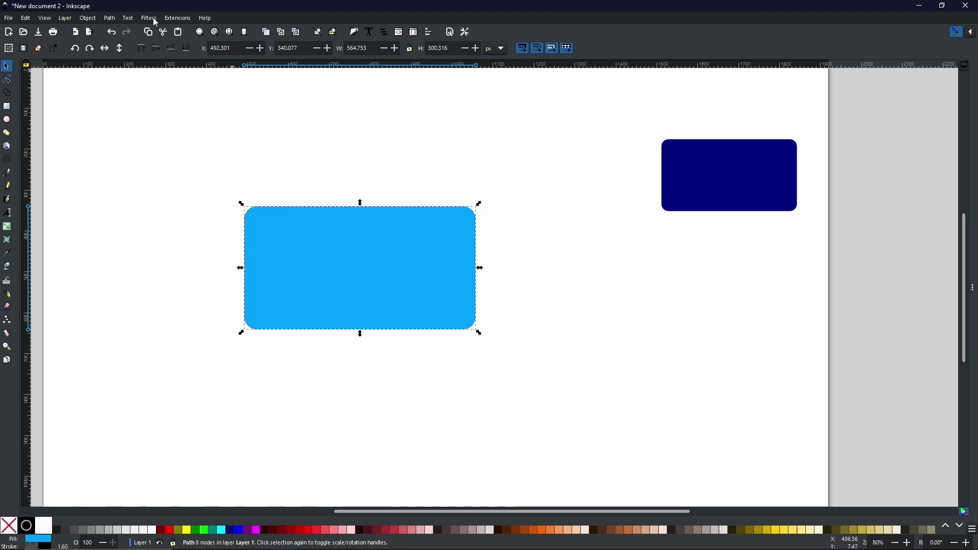
left_click(173, 20)
mouse_move(270, 125)
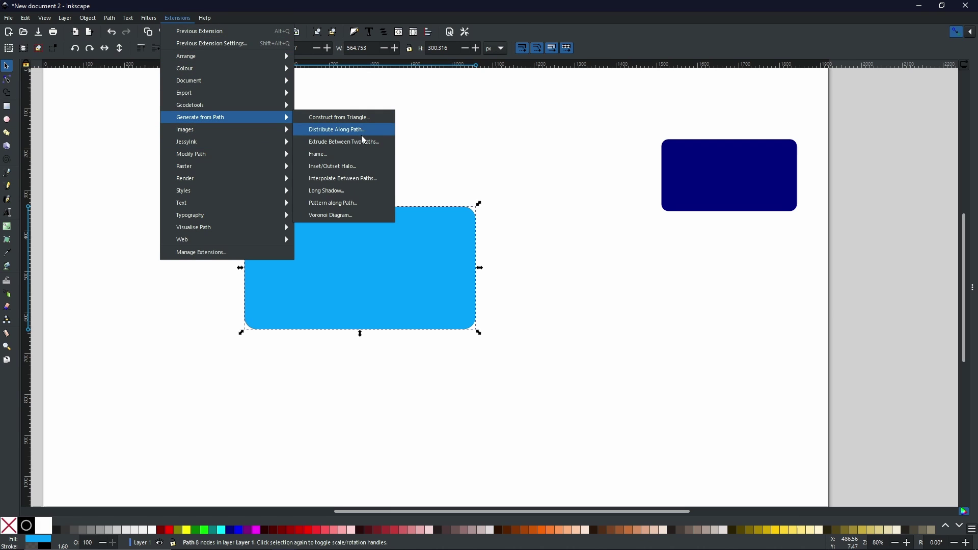
left_click(330, 191)
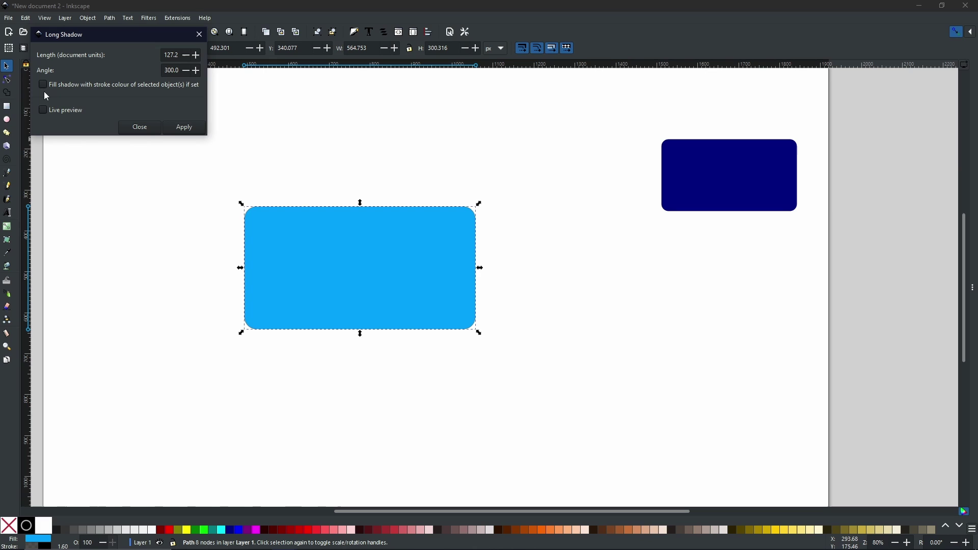
left_click(43, 85)
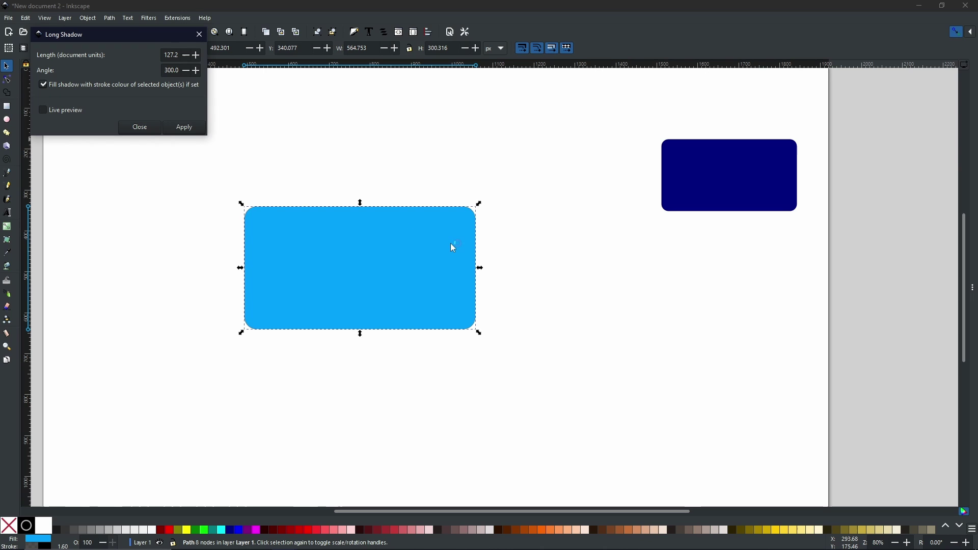
key("Tab")
key("space")
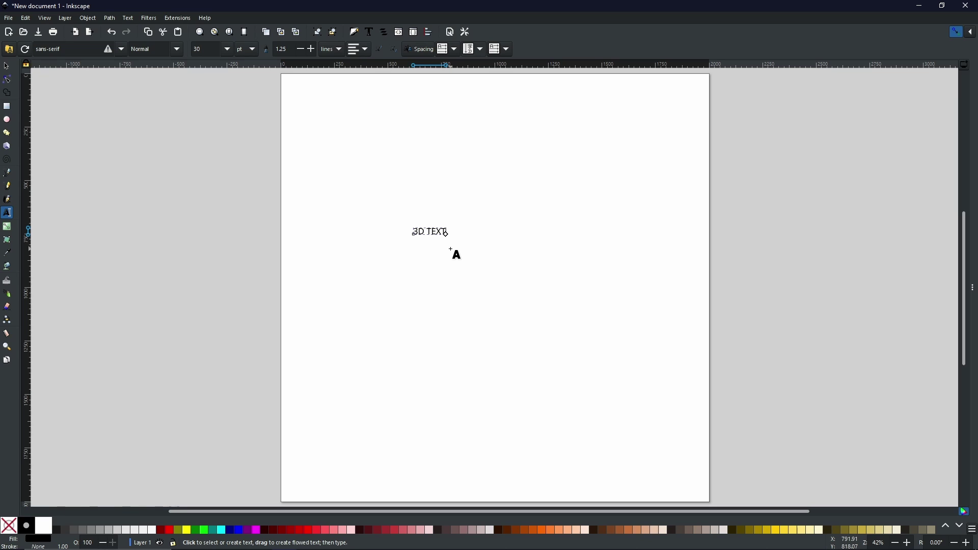
- Enlarge the 3D TEXT and move it toward the page centre
left_click(7, 67)
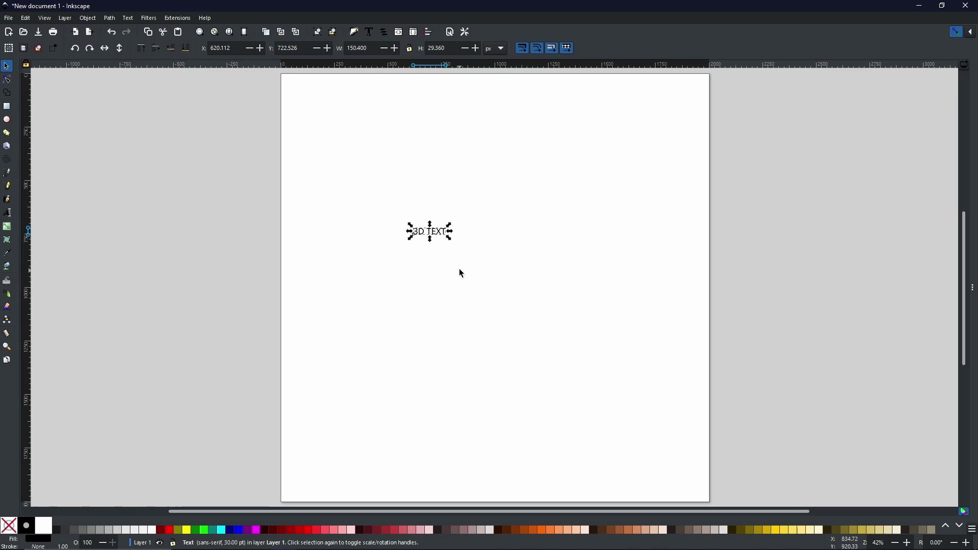
left_click_drag(451, 238, 560, 315)
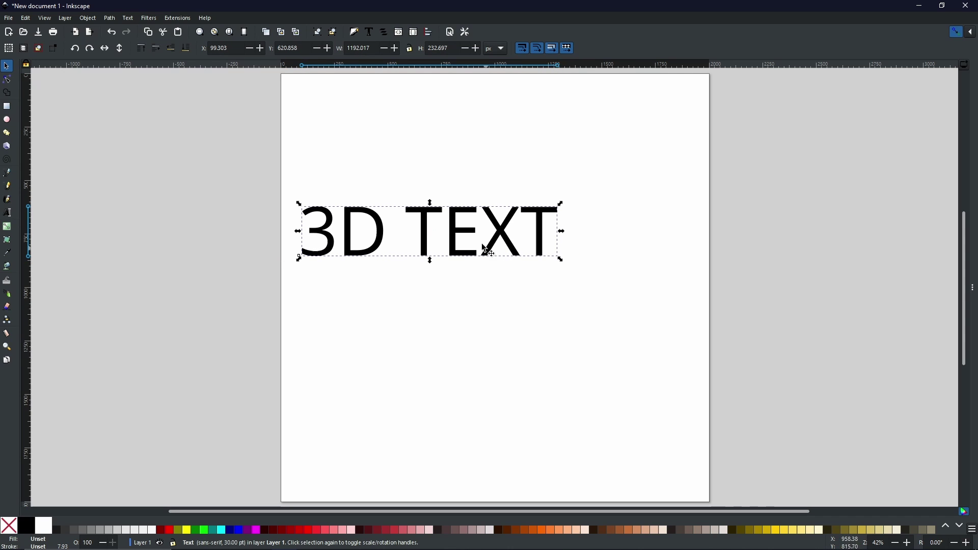
left_click_drag(453, 235, 519, 261)
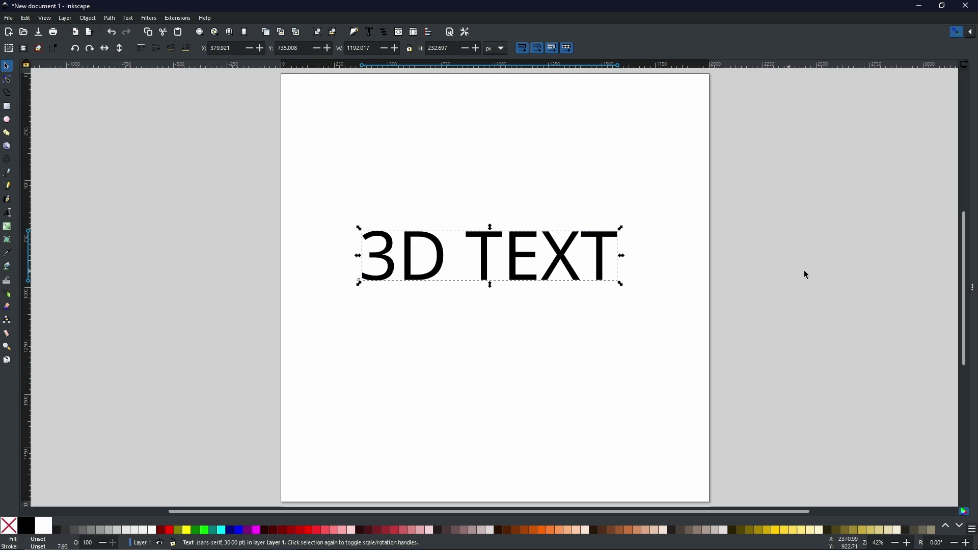
- Apply the Russo One font to the 3D TEXT and shift it up-left
left_click_drag(972, 271, 841, 267)
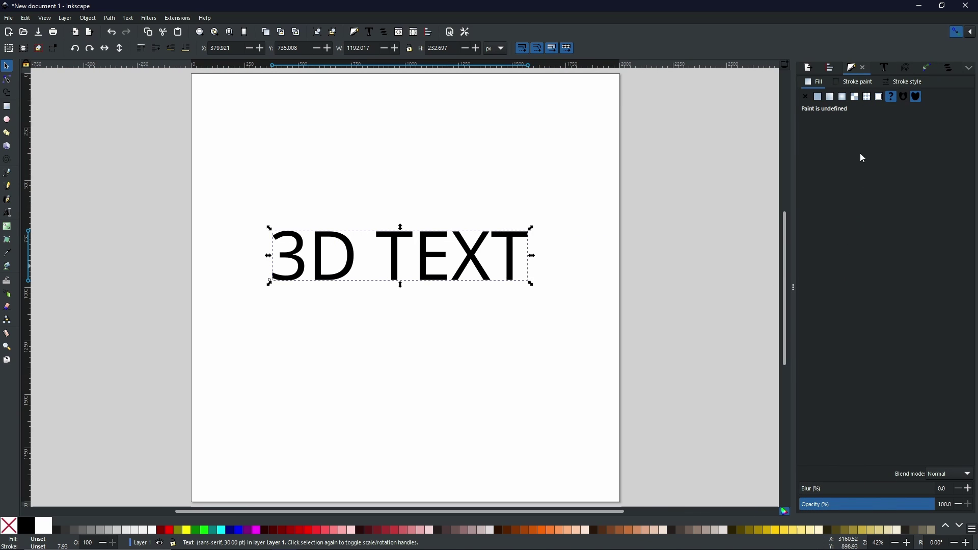
left_click(884, 68)
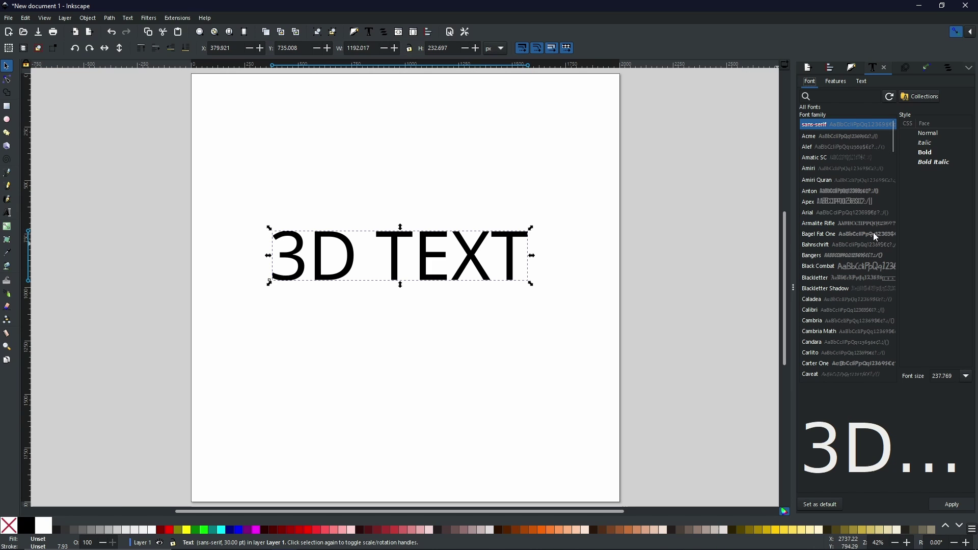
scroll(855, 236, "down", 3)
scroll(854, 235, "down", 10)
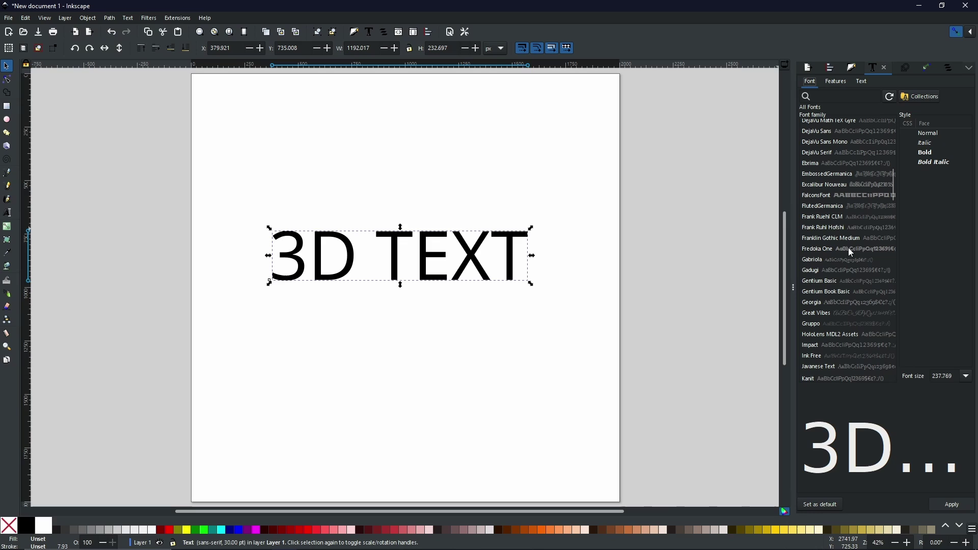
scroll(856, 234, "down", 15)
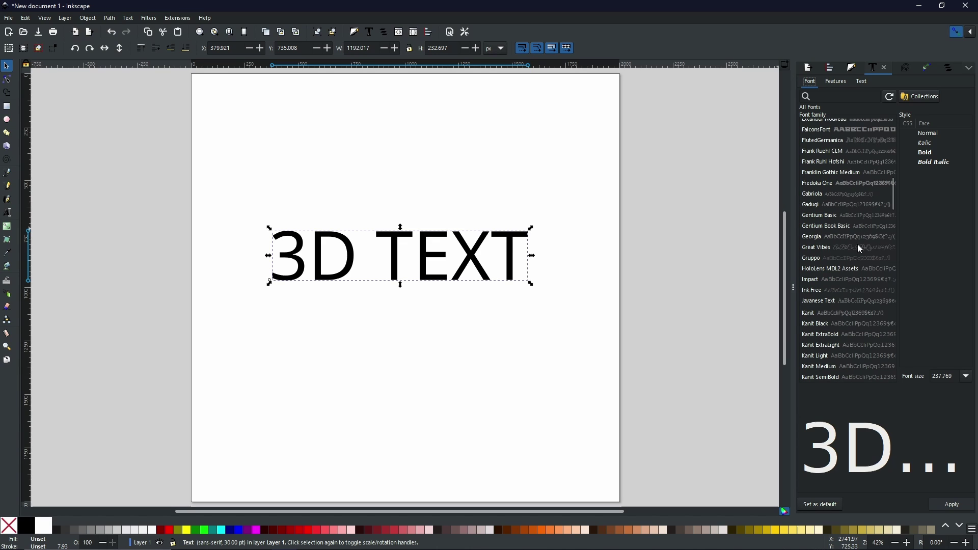
left_click(820, 312)
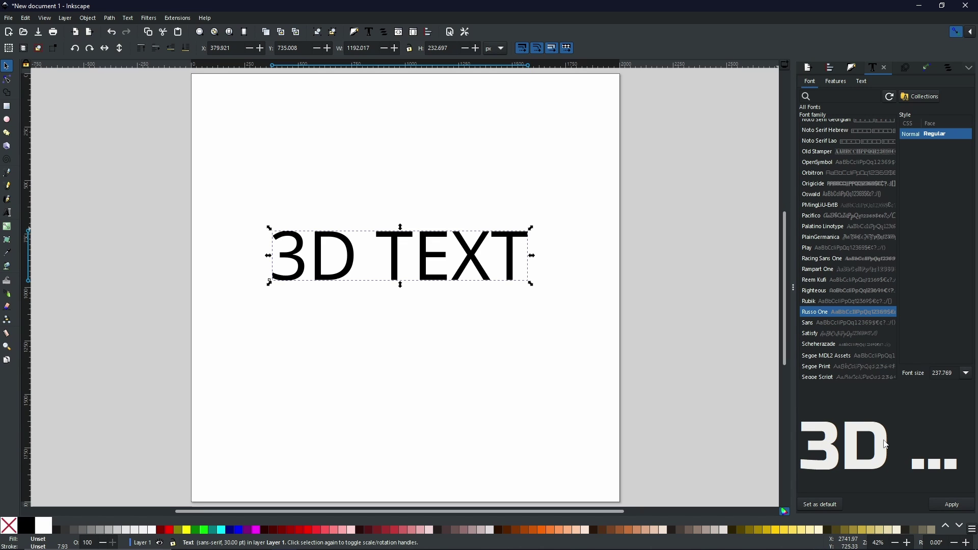
left_click(948, 503)
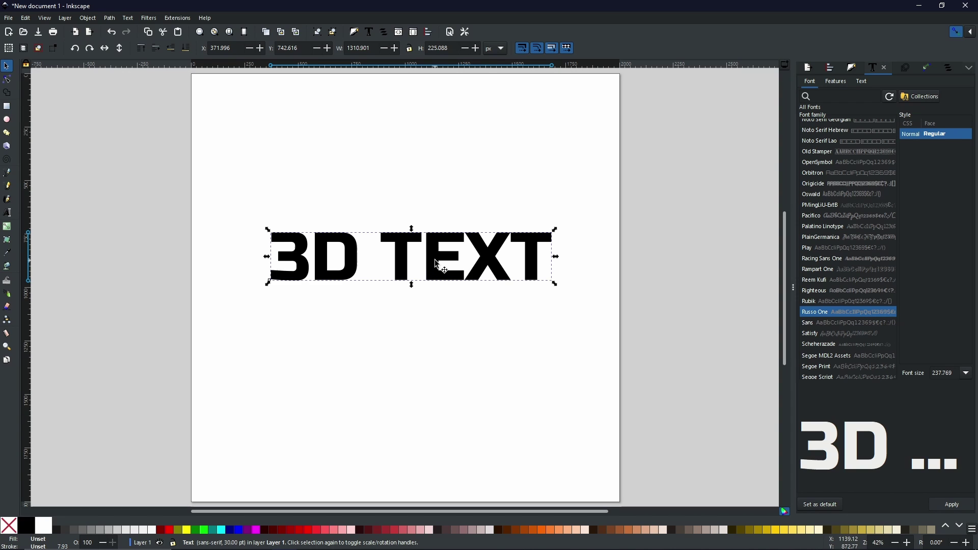
left_click_drag(435, 259, 413, 240)
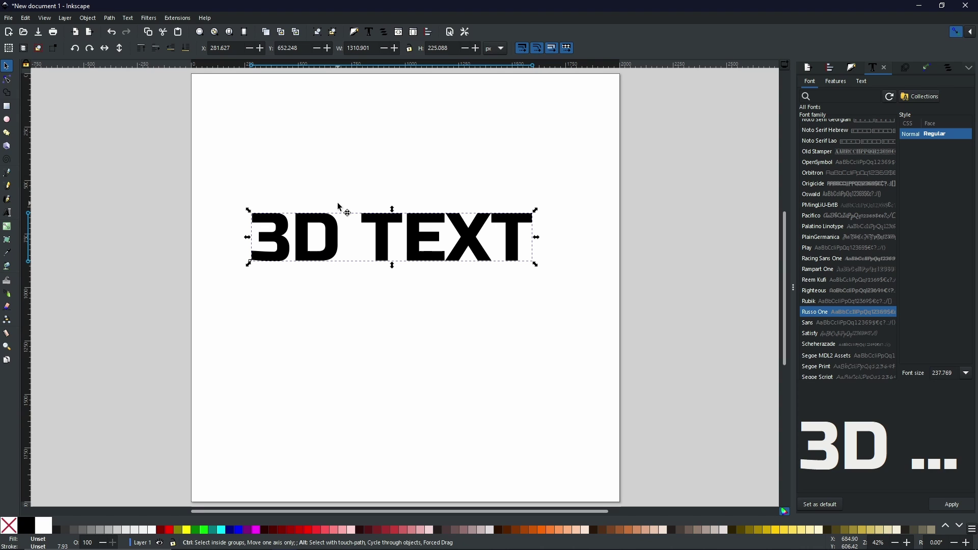
- Duplicate the 3D TEXT, move the copy down-right and shrink it slightly
right_click(390, 235)
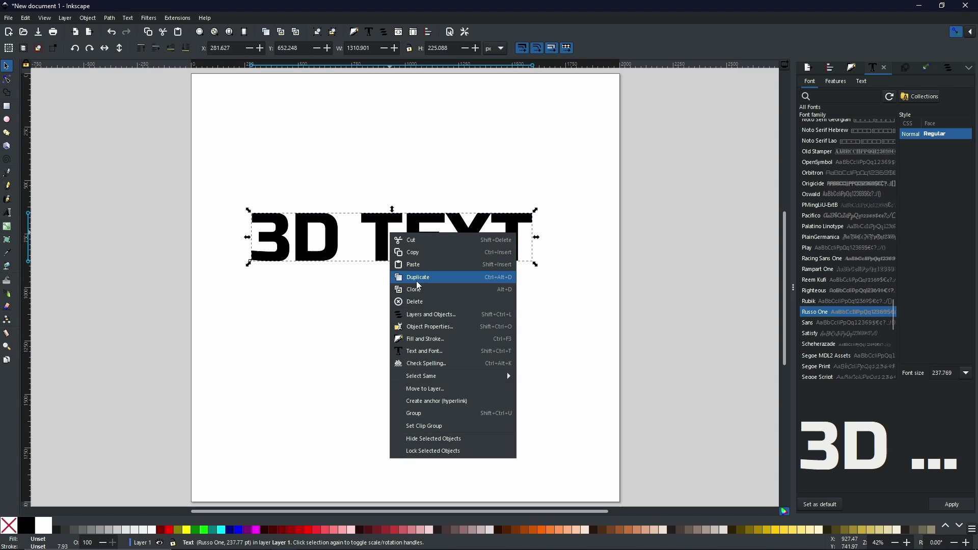
left_click(385, 227)
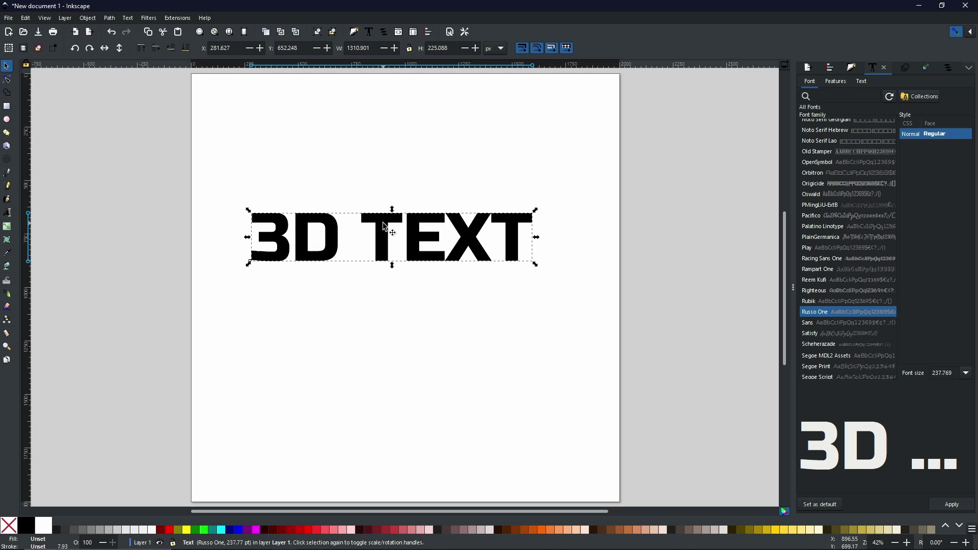
key("ctrl+d")
left_click_drag(390, 240, 435, 311)
left_click_drag(583, 284, 565, 291)
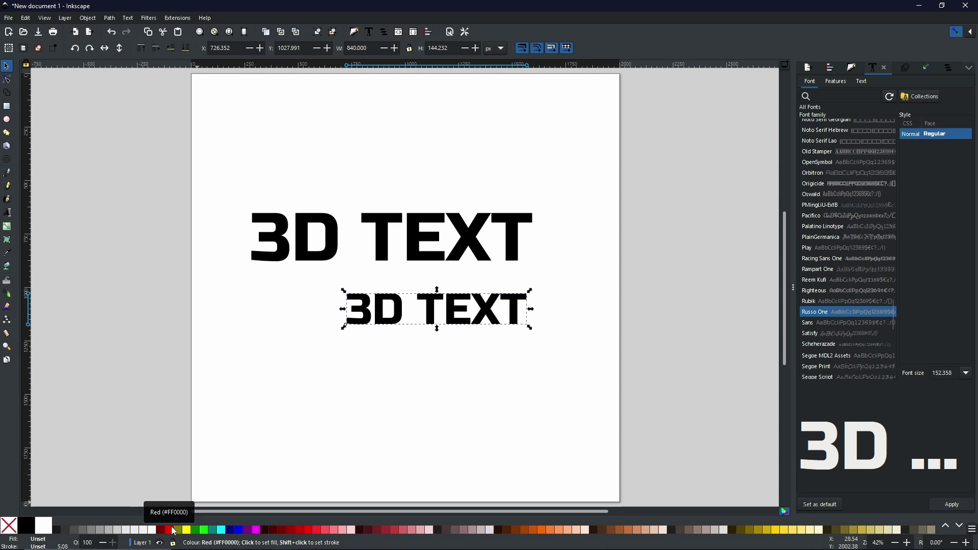
- Colour the copy red, nudge it further down-right, and add the black original to the selection
left_click(170, 530)
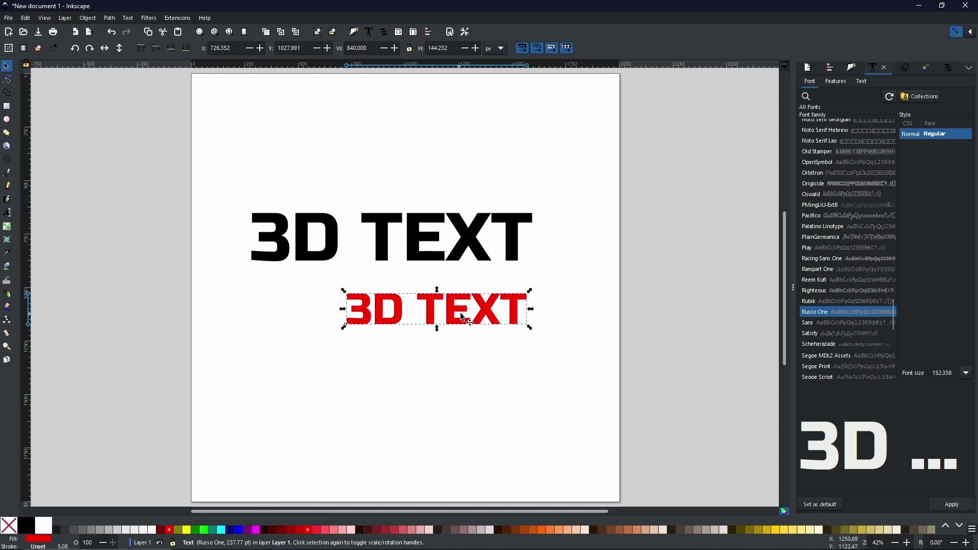
left_click_drag(454, 315, 511, 317)
left_click(421, 245, "shift")
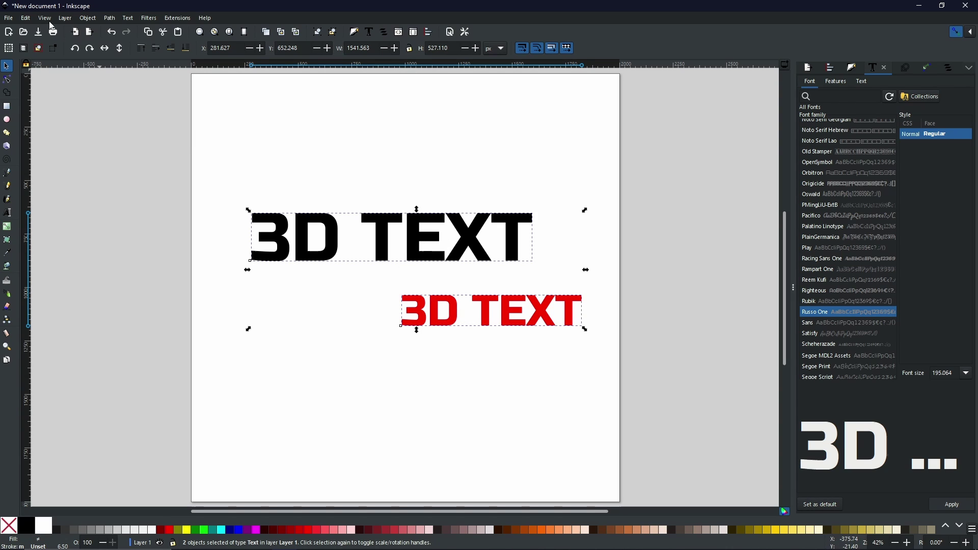
left_click(173, 19)
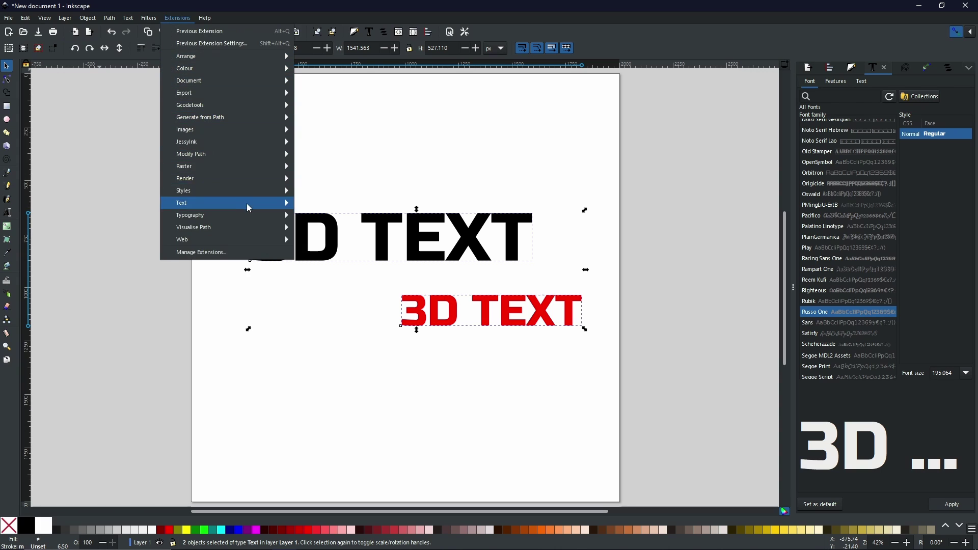
mouse_move(241, 116)
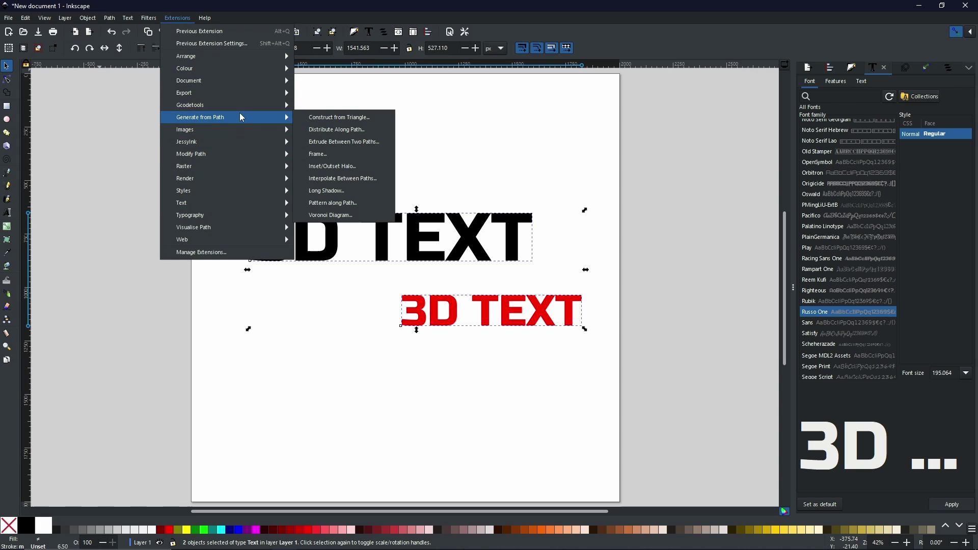
left_click(322, 184)
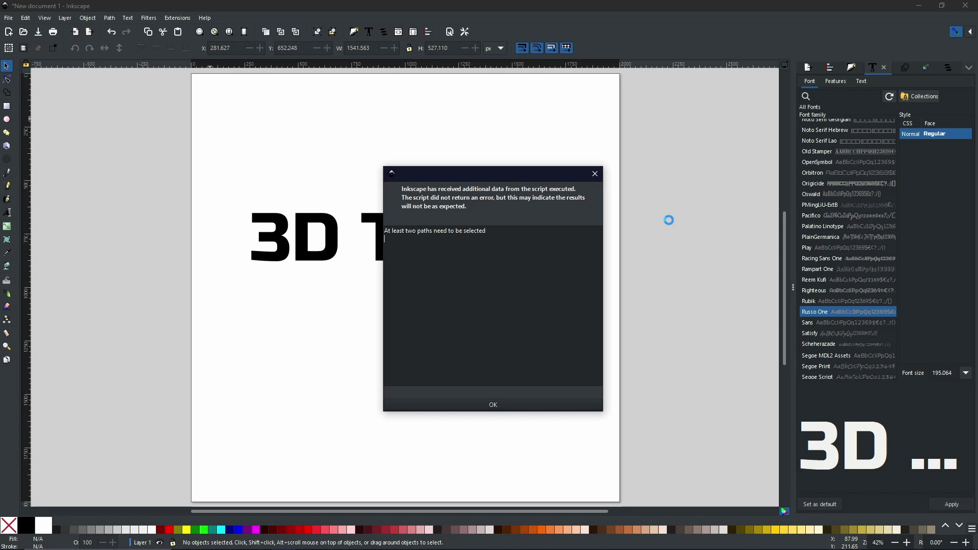
left_click(468, 407)
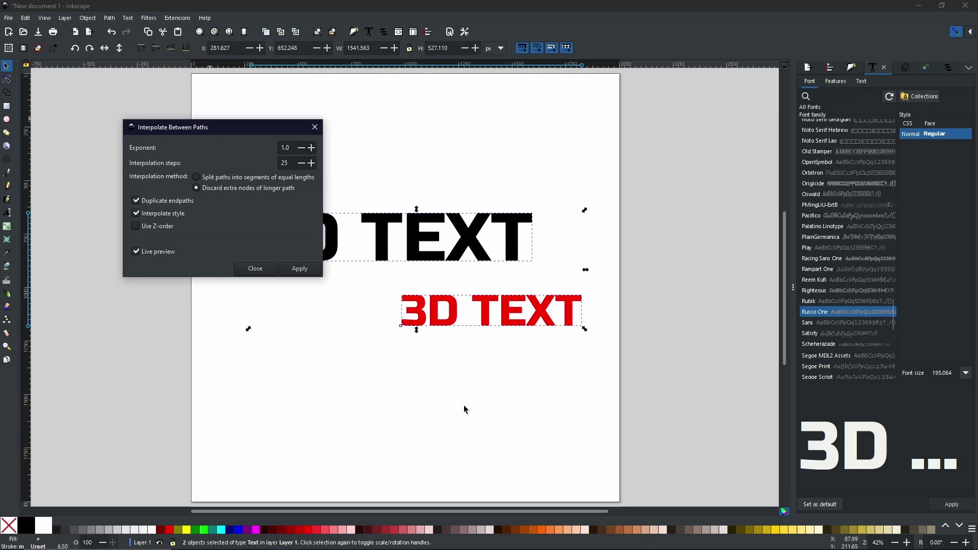
left_click(257, 268)
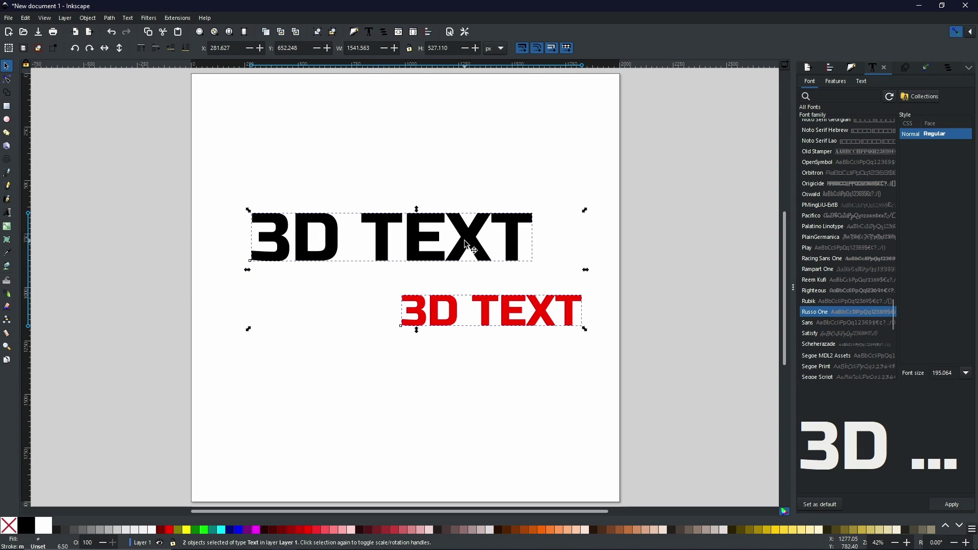
left_click(454, 331)
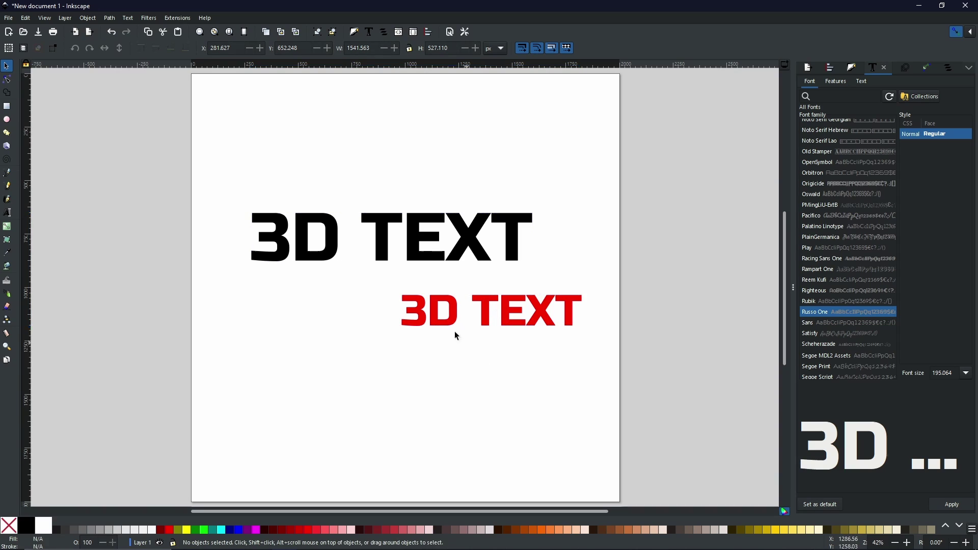
left_click(388, 244)
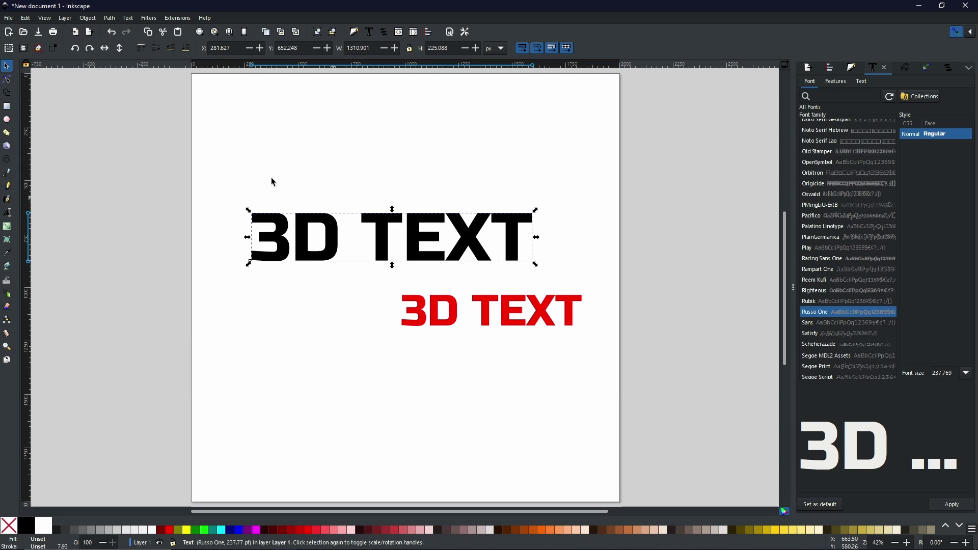
- Select both 3D TEXT objects and convert them with Path > Object to Path
left_click_drag(213, 169, 761, 502)
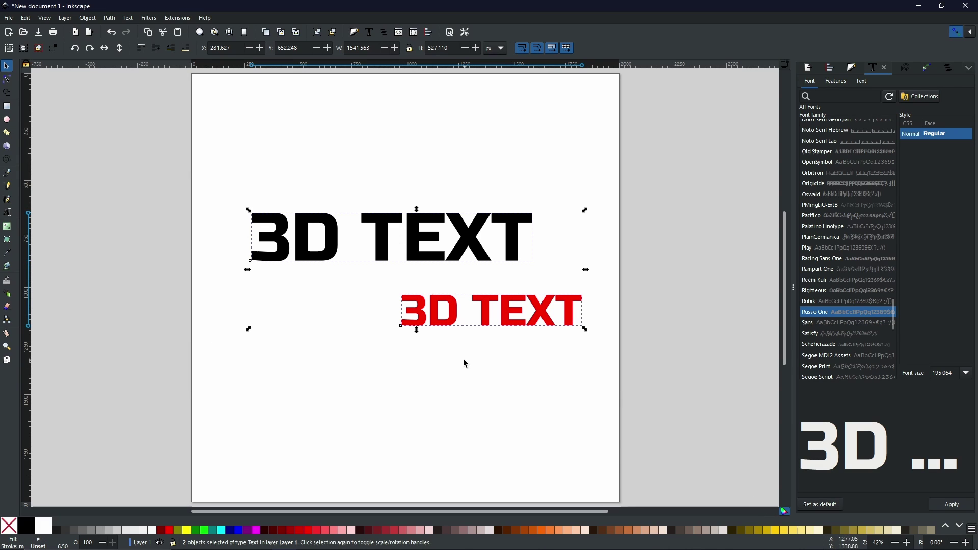
left_click(113, 19)
left_click(111, 32)
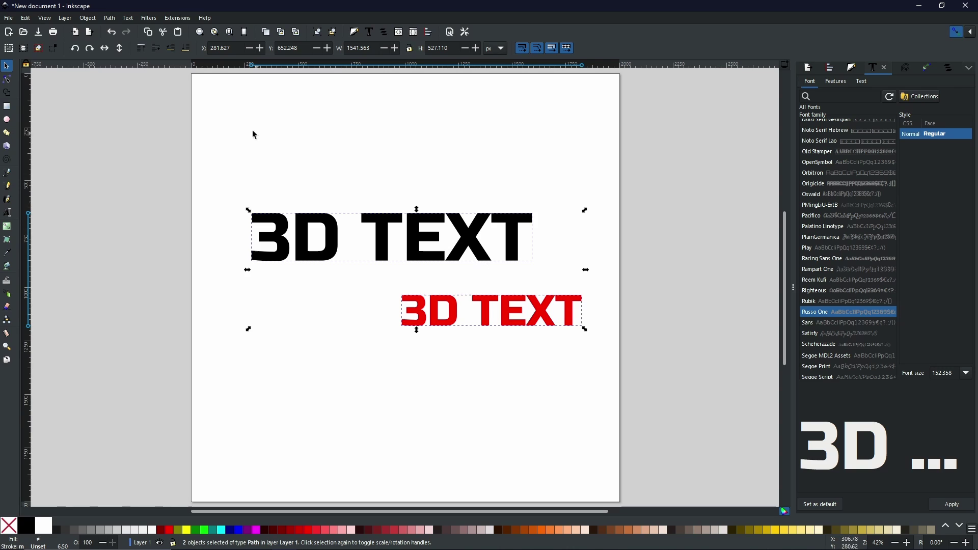
- Open Interpolate Between Paths with live preview on, then drag the star into position
left_click(184, 20)
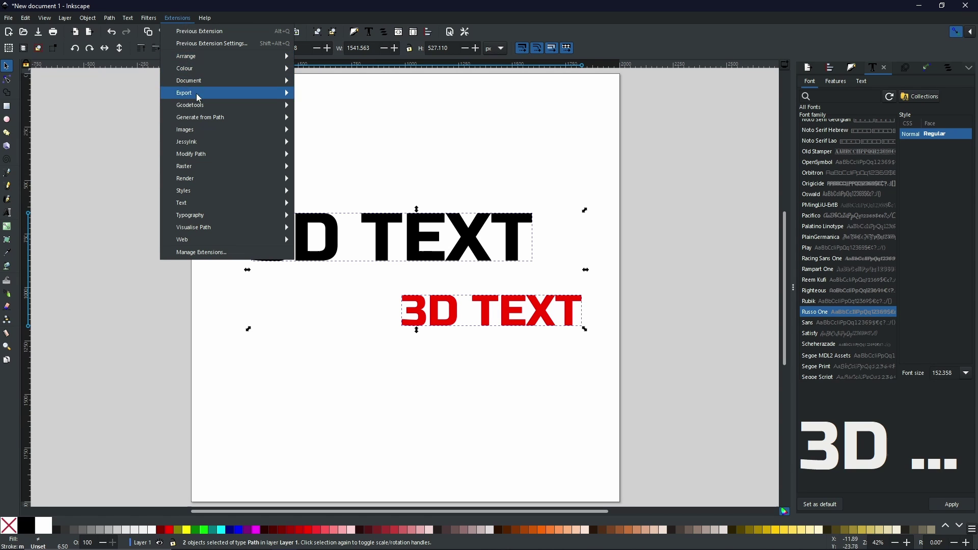
mouse_move(212, 125)
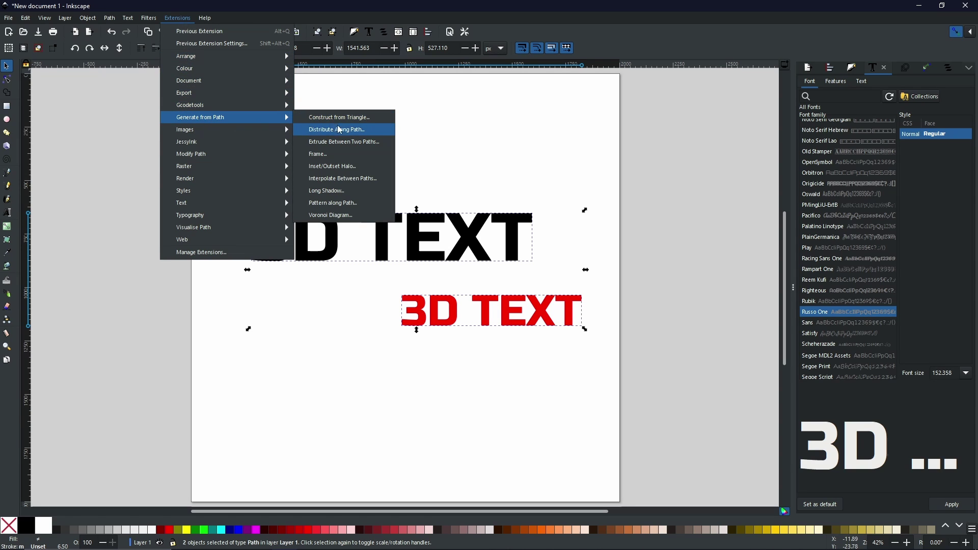
left_click(328, 179)
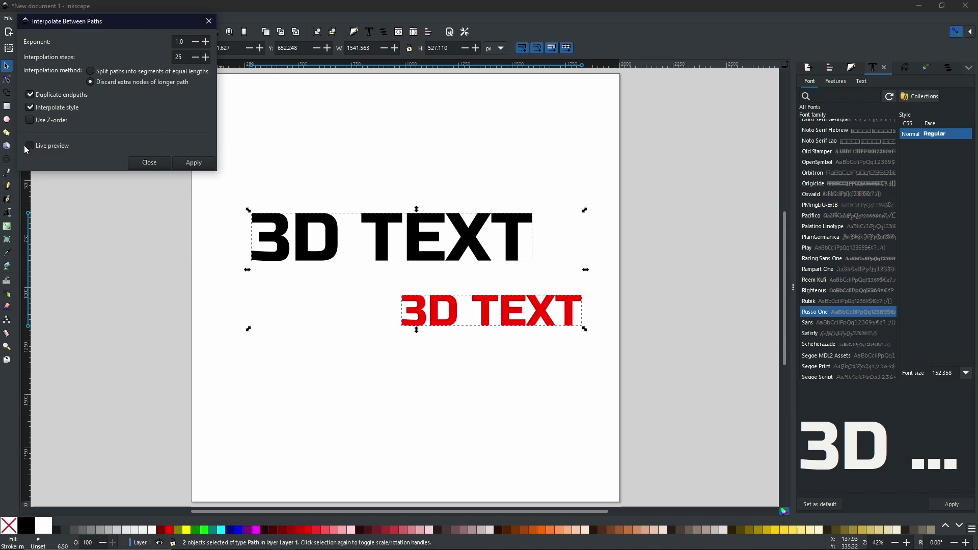
left_click(28, 146)
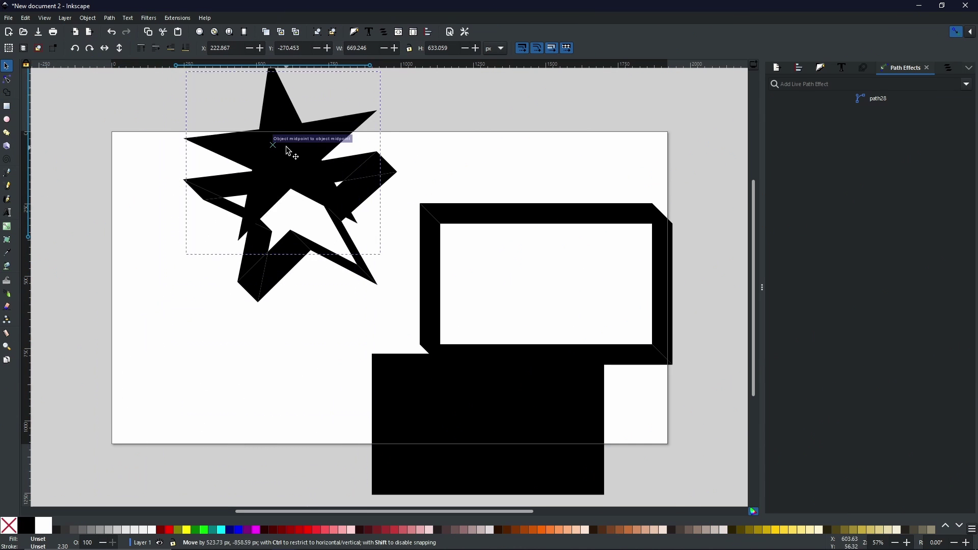
left_click_drag(283, 148, 292, 196)
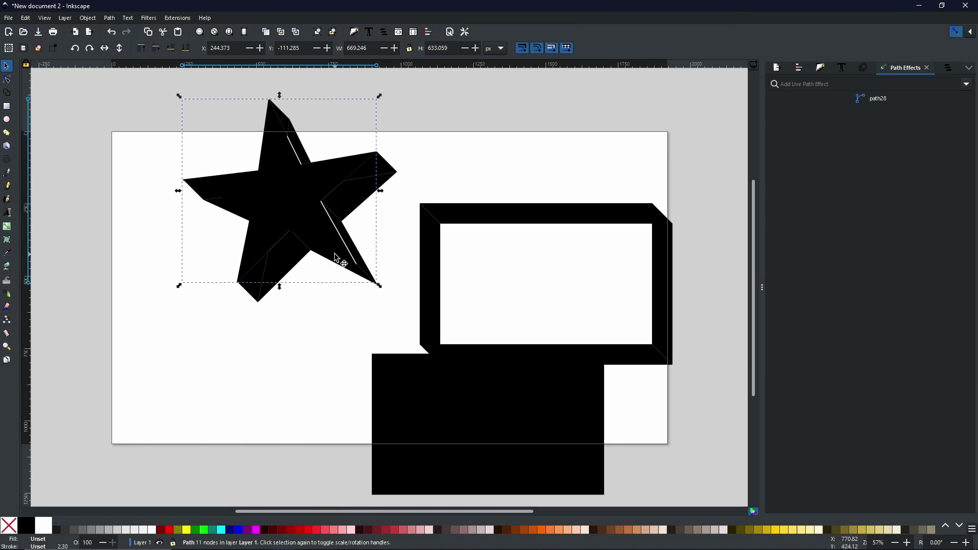
- Snap the lower-right star piece into line and nudge the whole star right
left_click_drag(339, 256, 345, 262)
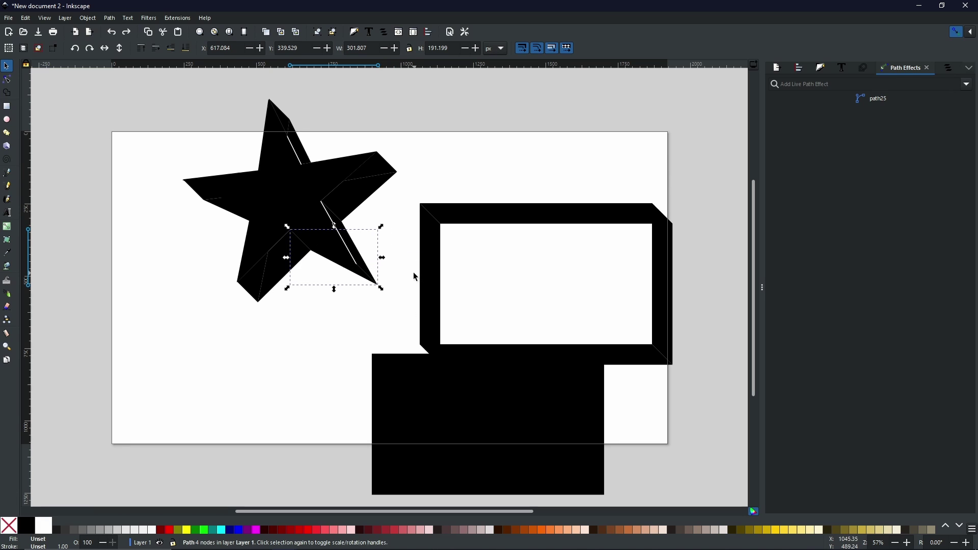
left_click(294, 201)
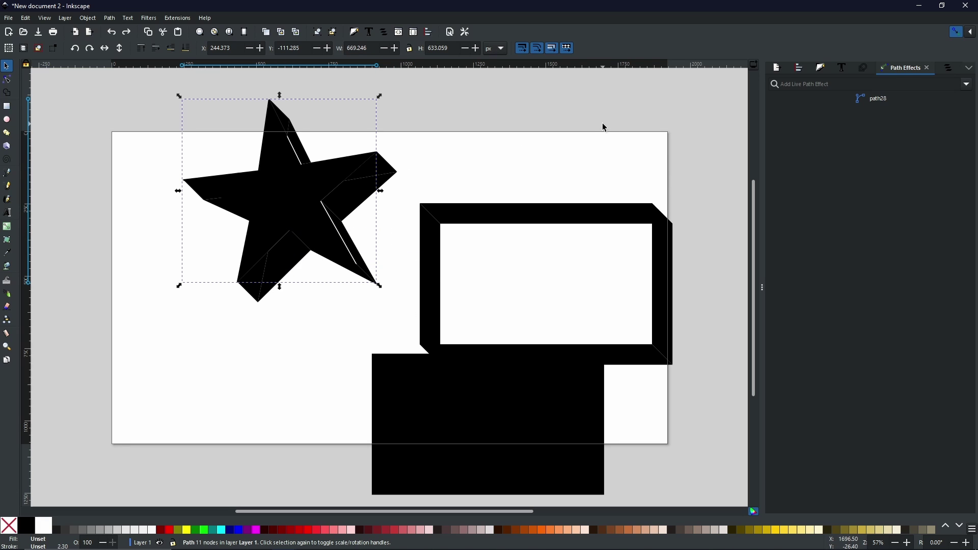
key("Right")
key("Right")
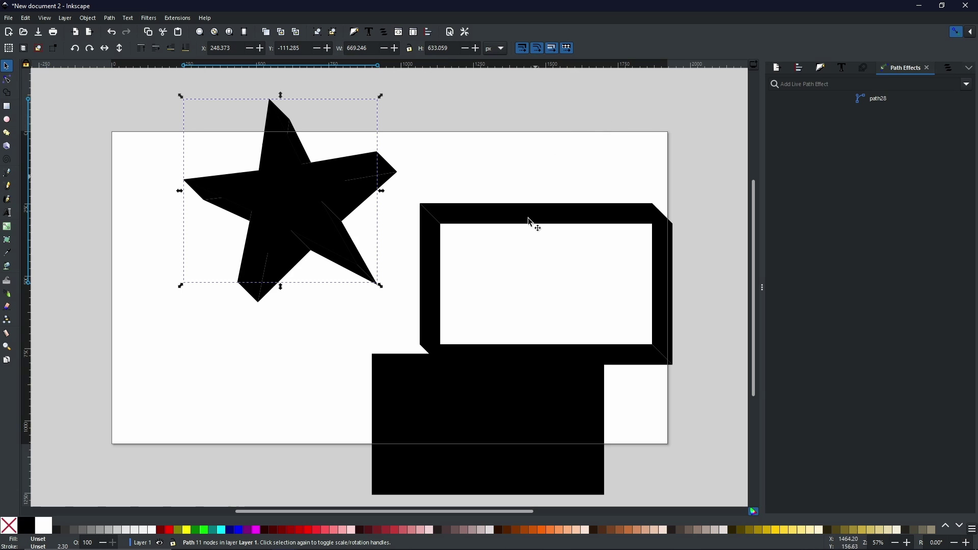
- Select all the star's pieces and merge the top face fragments into one shape with Shape Builder
left_click_drag(159, 88, 416, 332)
left_click(6, 93)
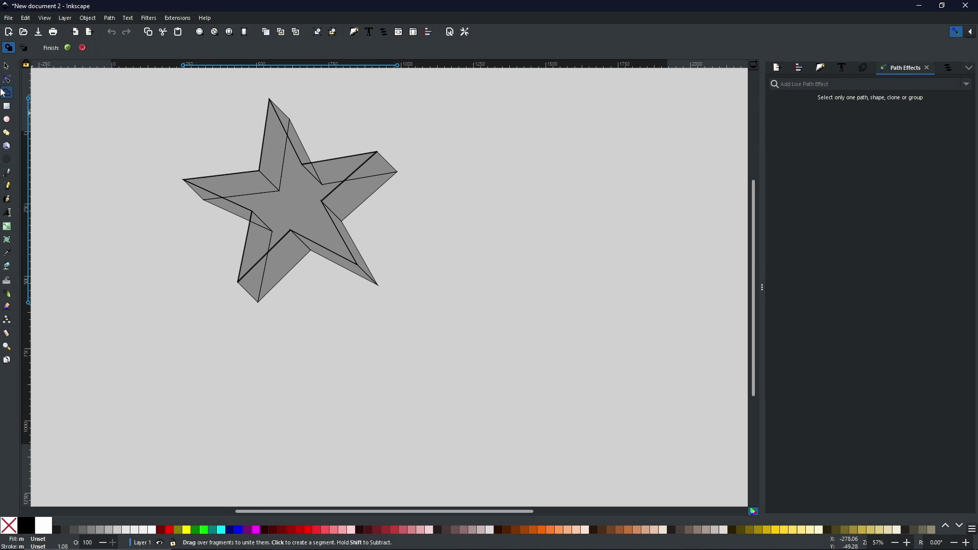
left_click(247, 191)
mouse_move(250, 193)
left_mouse_down()
mouse_move(269, 200)
mouse_move(276, 173)
mouse_move(304, 186)
mouse_move(321, 179)
mouse_move(308, 177)
mouse_move(312, 168)
mouse_move(304, 212)
mouse_move(264, 218)
left_mouse_up()
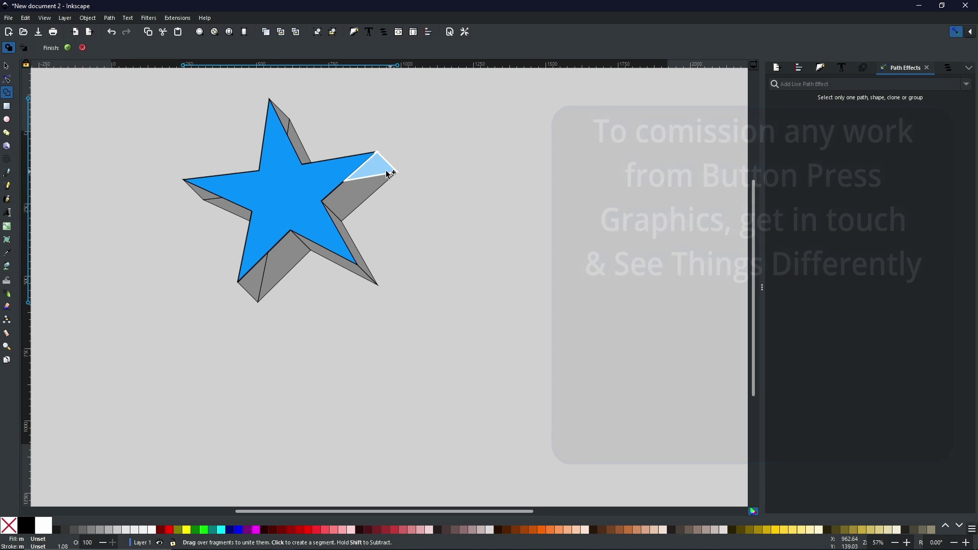
- Merge the right tip, lower-right arm and left-tip facets with their sides, then select the frame group
left_click_drag(375, 170, 363, 192)
left_click(347, 227)
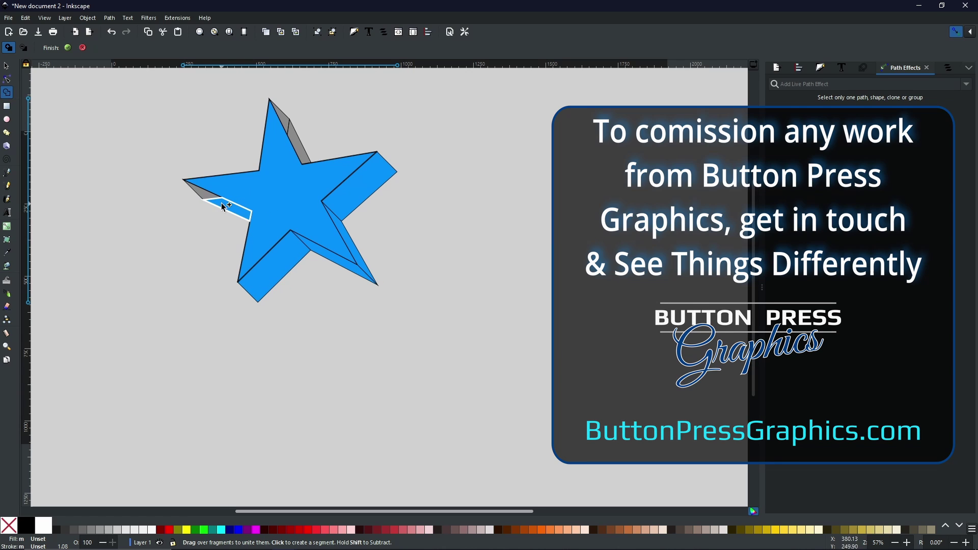
left_click(206, 197)
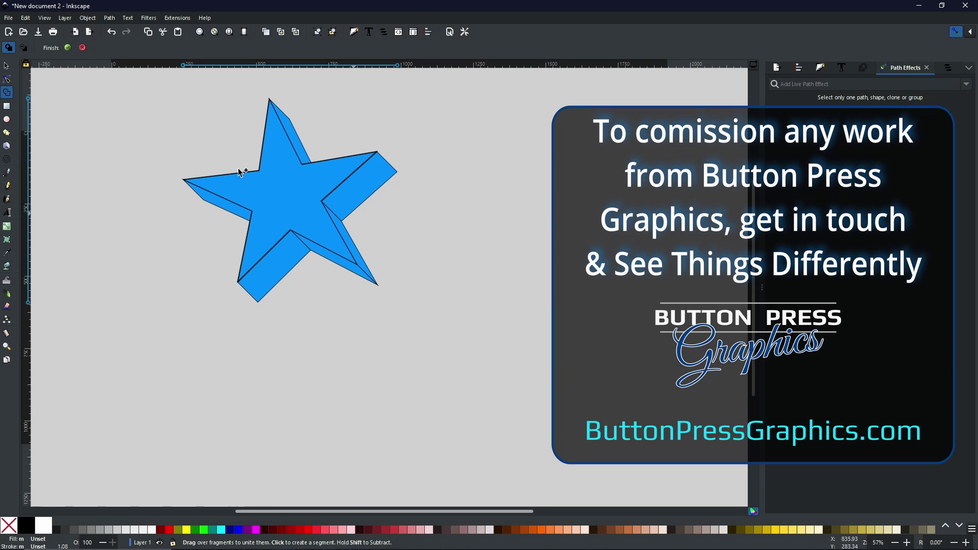
left_click(69, 48)
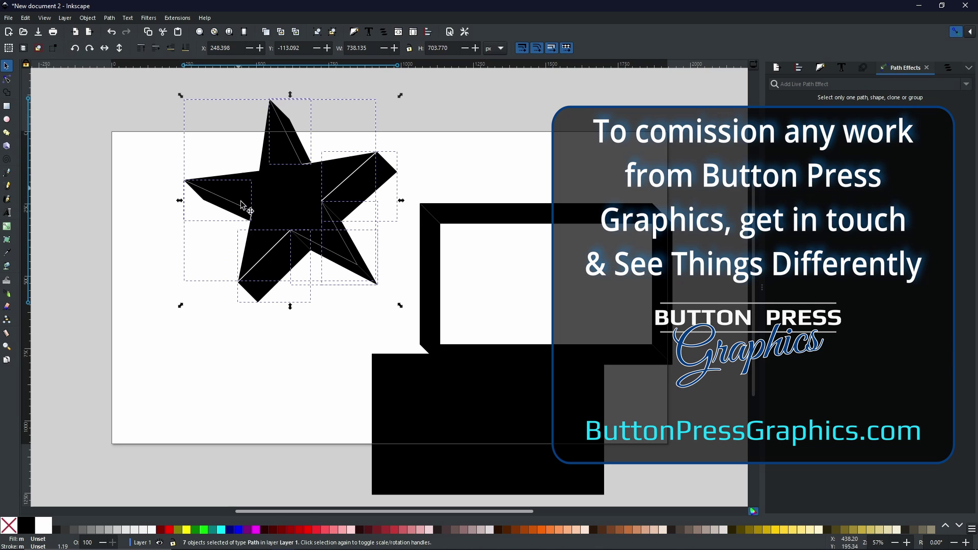
left_click(372, 203)
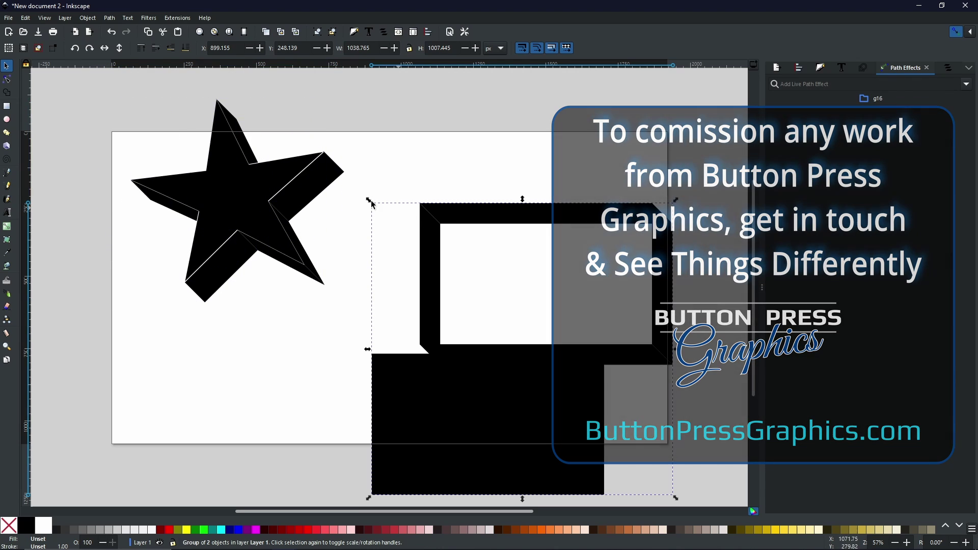